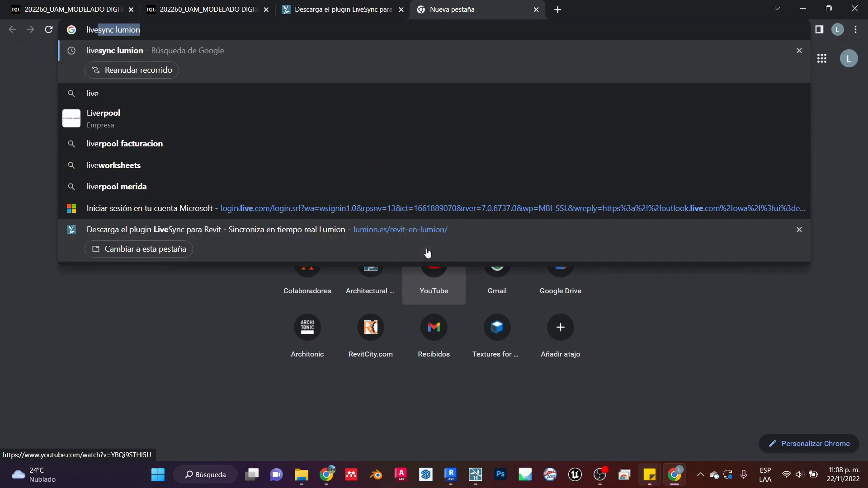
- Search the web for "livesync lumion" and open the Lumion LiveSync for Revit plug-in download page from the lumion.es Revit article
key("Return")
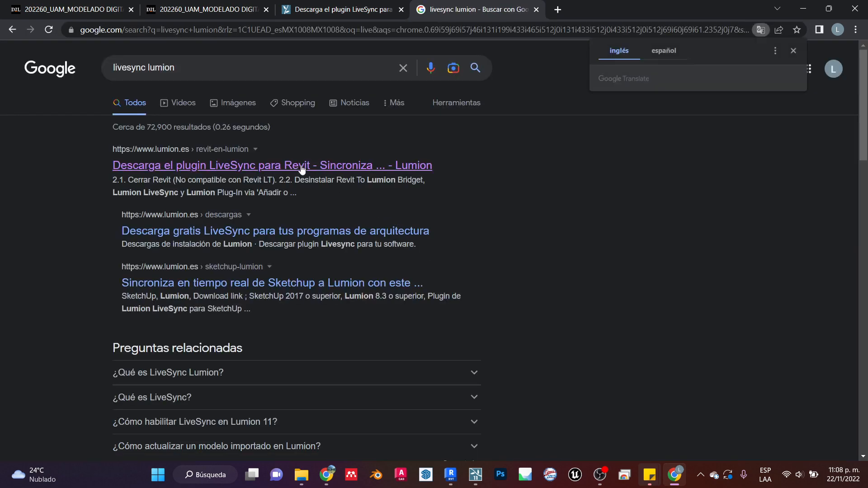
left_click(300, 170)
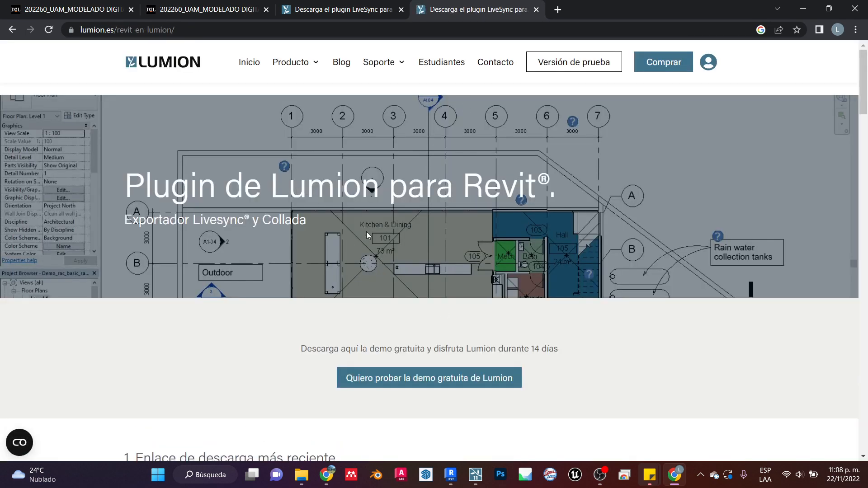
scroll(335, 278, "down", 6)
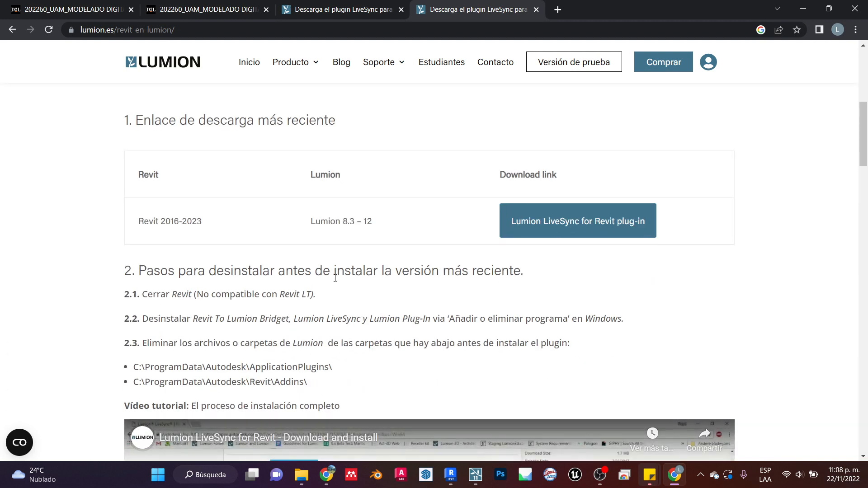
scroll(579, 251, "up", 1)
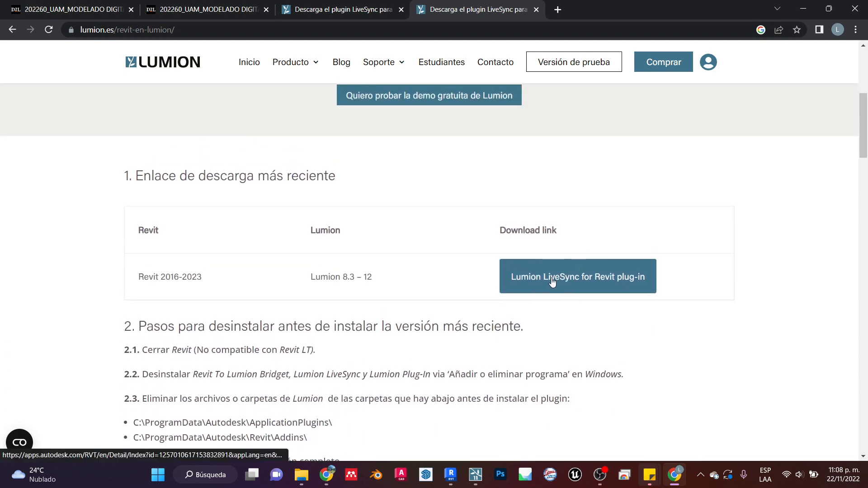
scroll(552, 281, "down", 1)
left_click(564, 222)
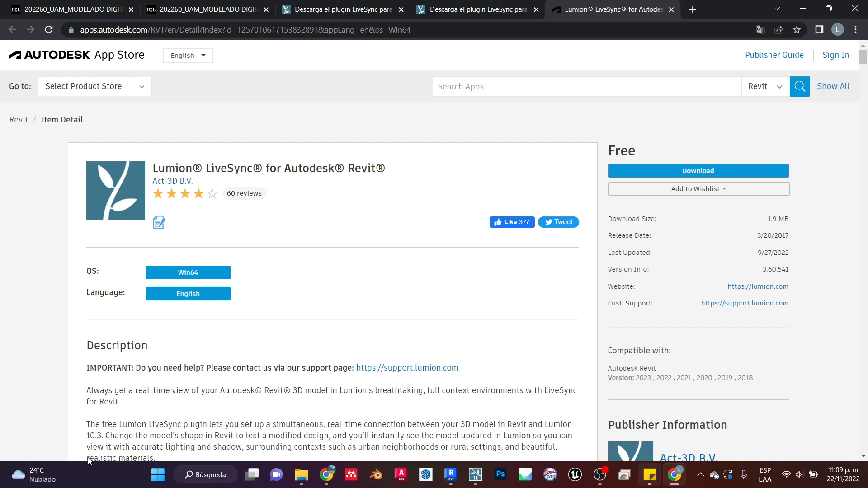
- Review the description, version notes, screenshots and customer reviews of Lumion LiveSync for Autodesk Revit
scroll(513, 359, "down", 15)
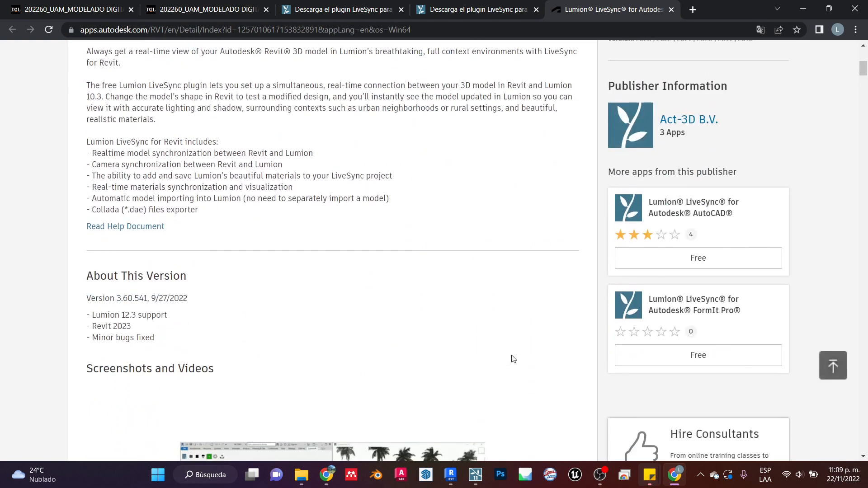
scroll(513, 359, "down", 3)
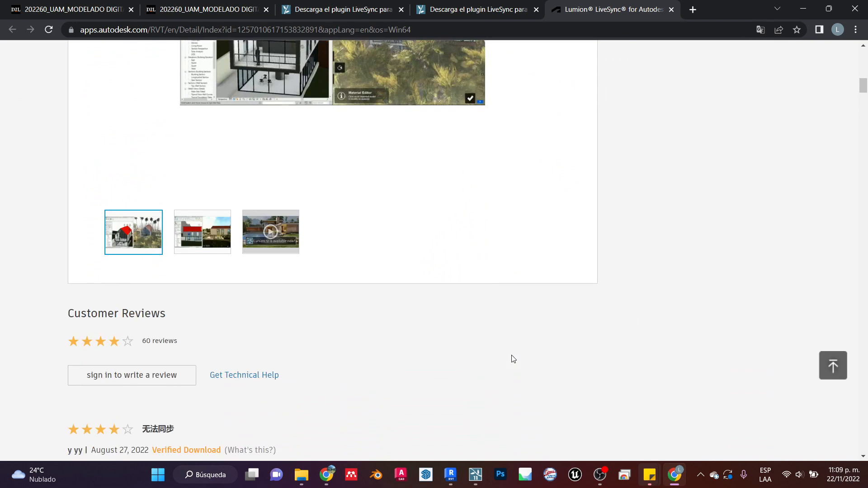
scroll(514, 359, "up", 20)
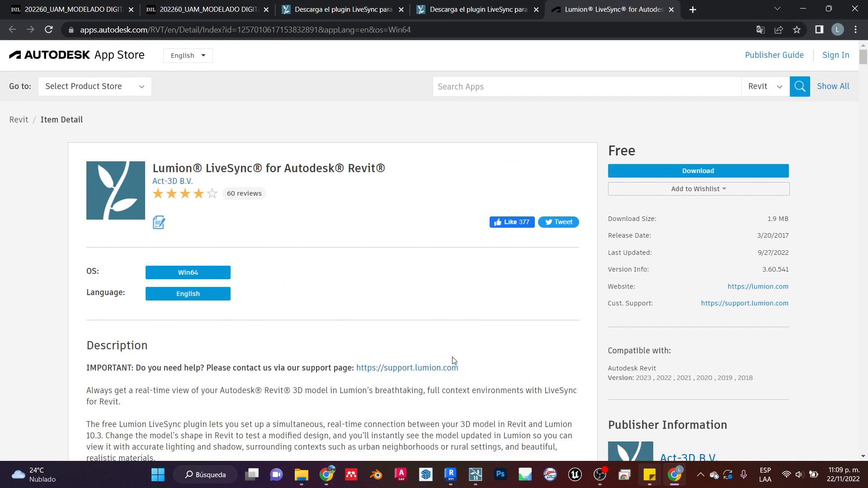
- Switch to Revit and display the Lumion add-in's LiveSync tools
mouse_move(452, 475)
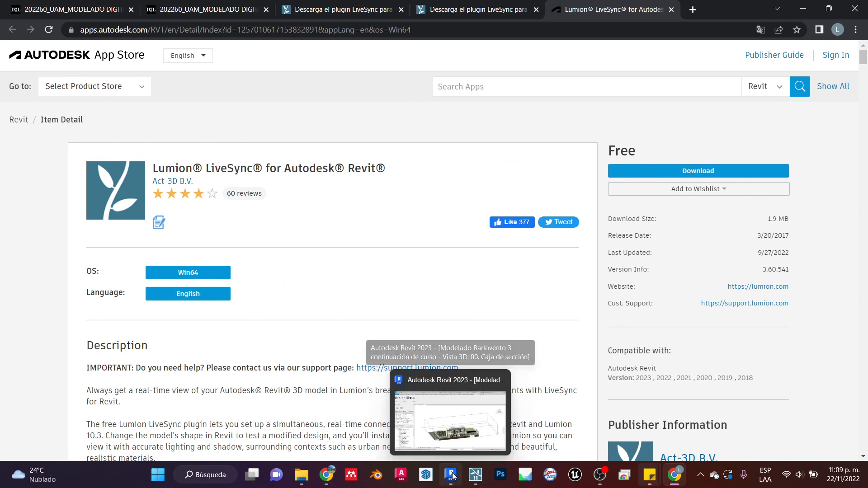
left_click(452, 475)
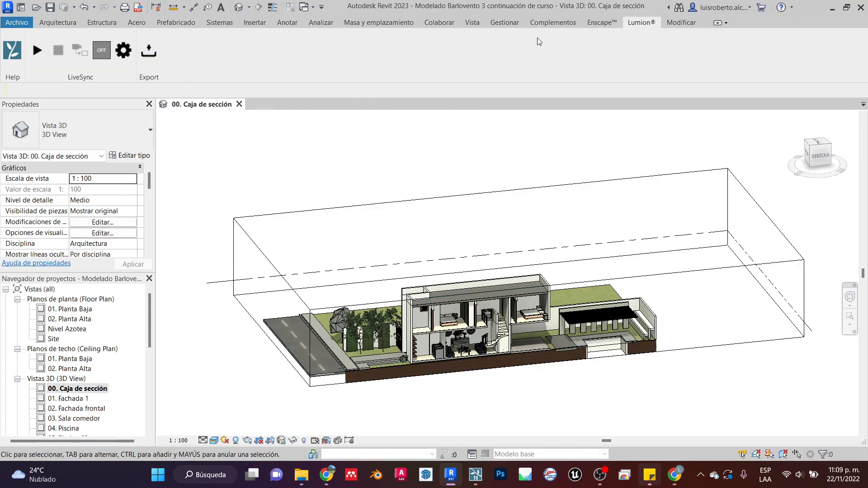
left_click(601, 22)
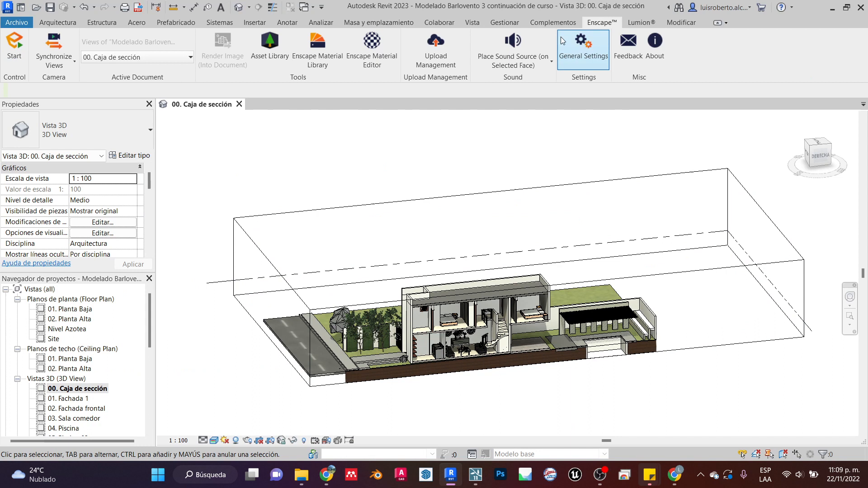
left_click(633, 25)
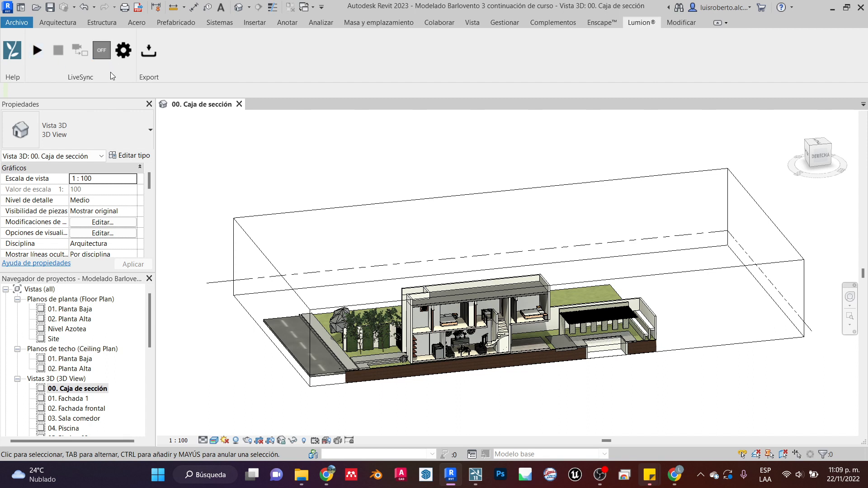
- Examine the LiveSync settings, including the Insertion Point options, and close them without changing anything
left_click(124, 50)
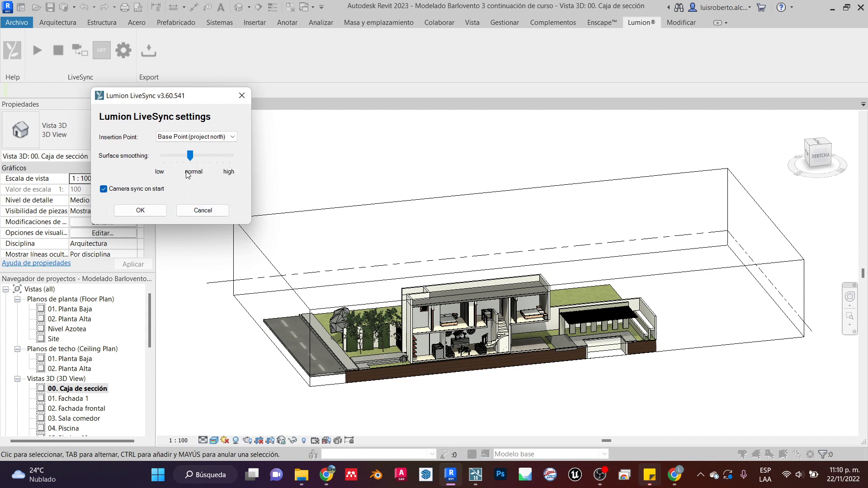
left_click(233, 137)
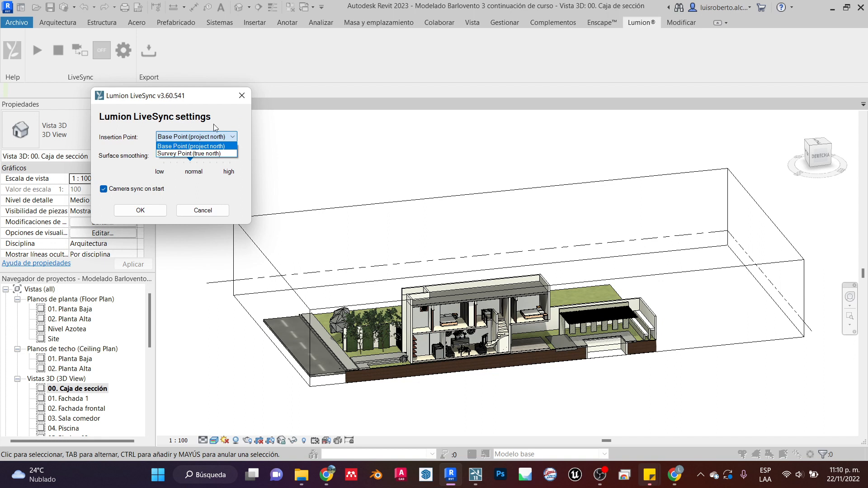
left_click(231, 123)
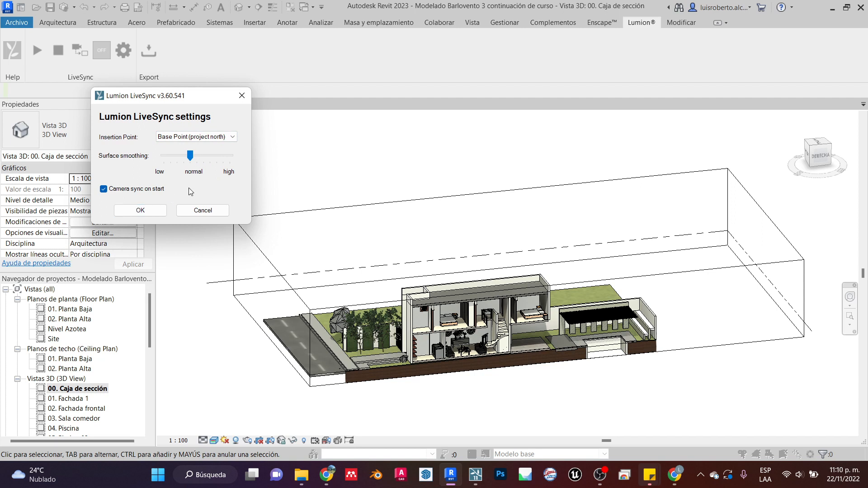
left_click(244, 96)
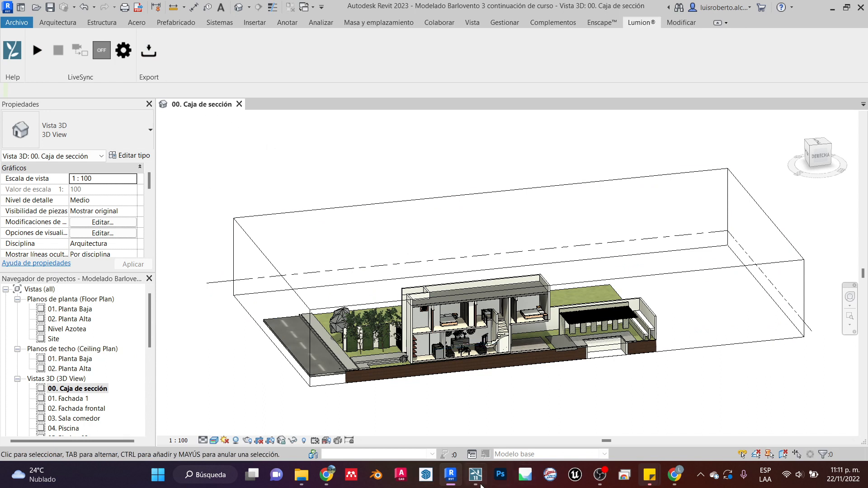
- Check that an empty scene is open in Lumion, return to Revit and start LiveSync
mouse_move(476, 481)
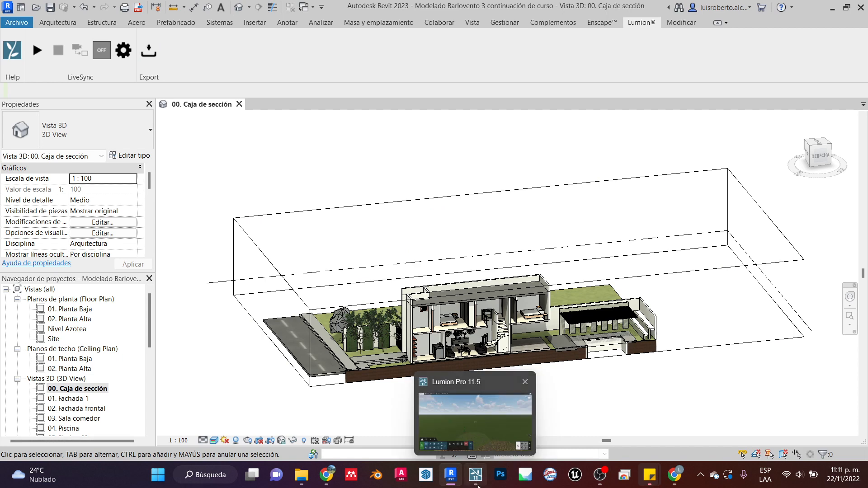
left_click(477, 481)
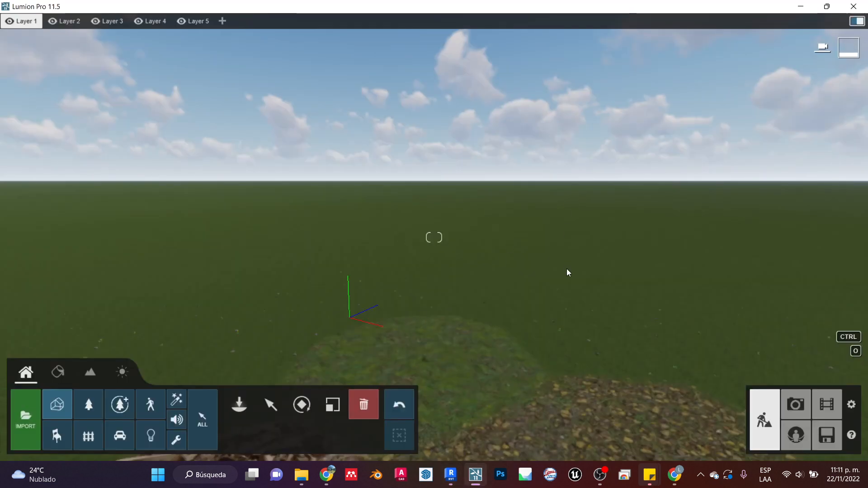
left_click(793, 6)
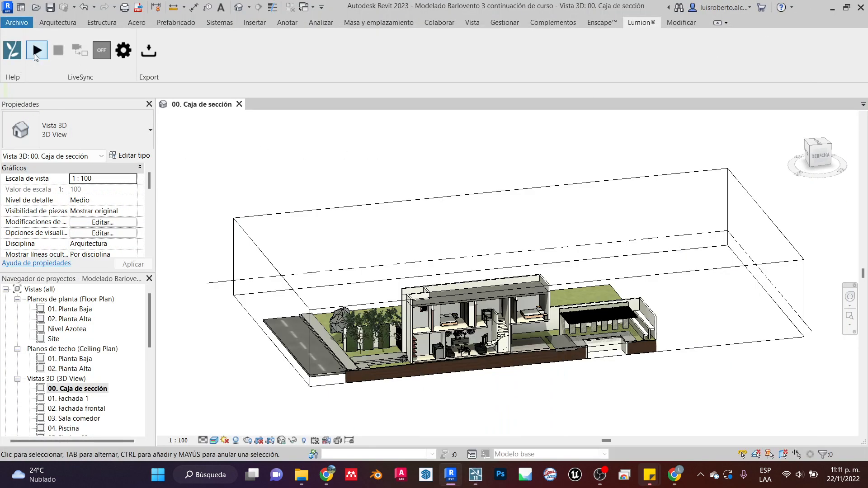
left_click(36, 51)
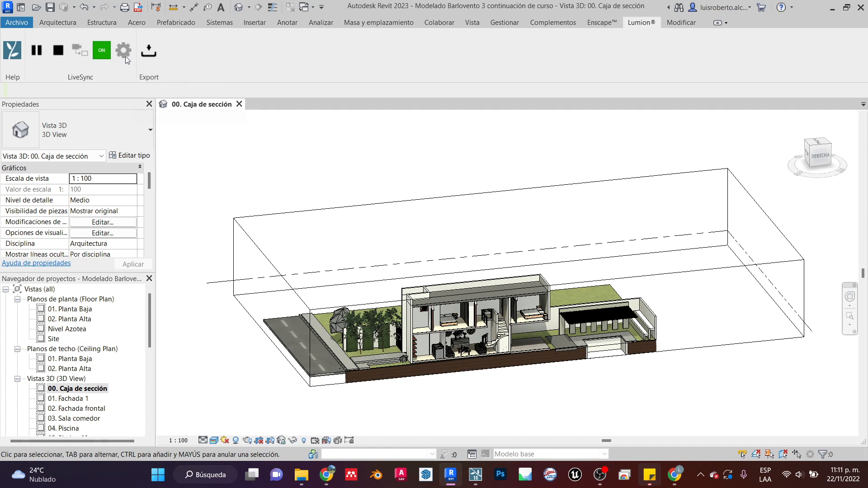
- Switch to Lumion and inspect the house model synchronized from Revit
left_click(475, 475)
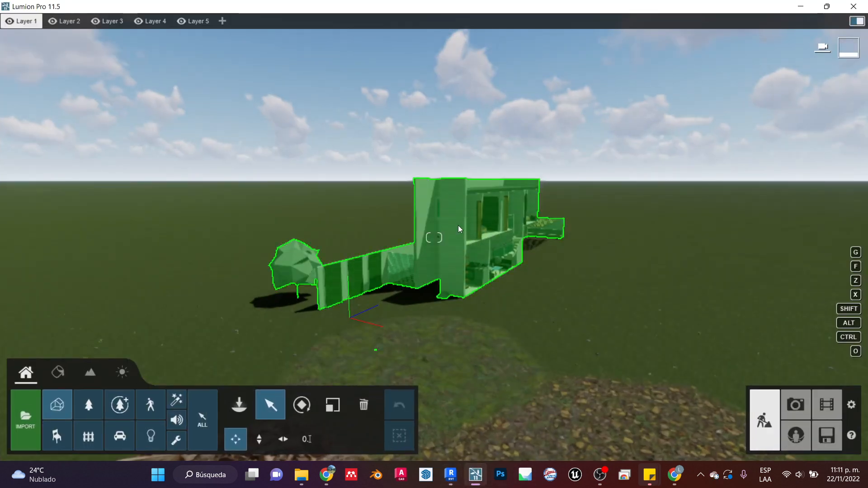
key("w")
key("s")
key("s")
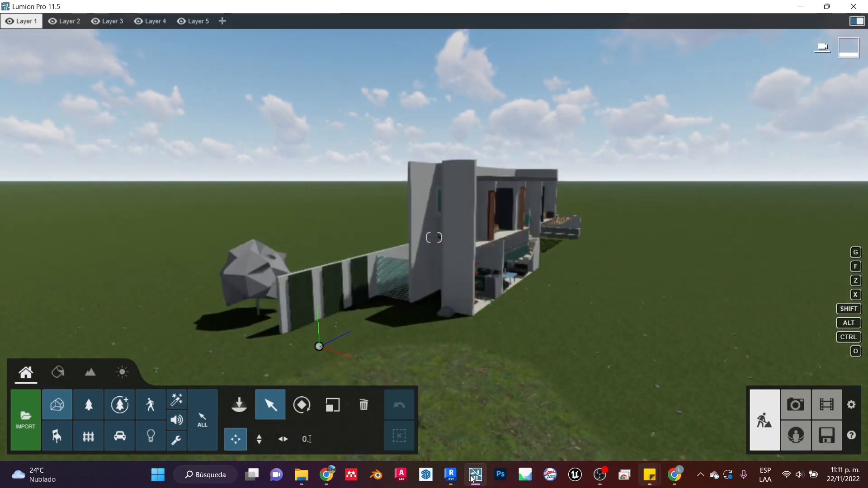
- Compare the section-cut house in the Revit 3D view with its synchronized copy in Lumion
left_click(450, 475)
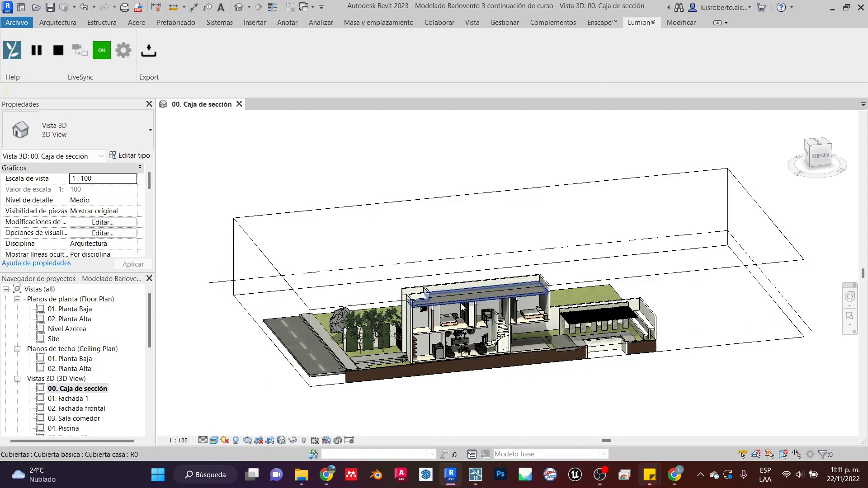
left_click(529, 346)
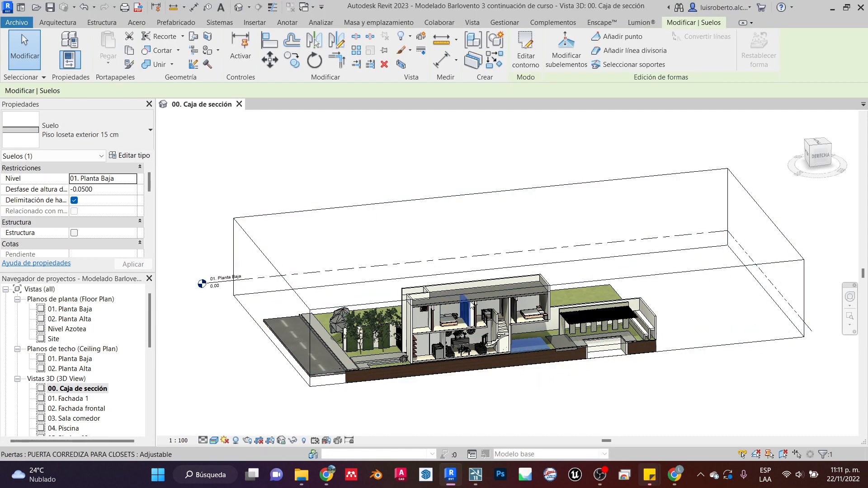
left_click(463, 246)
left_click(475, 475)
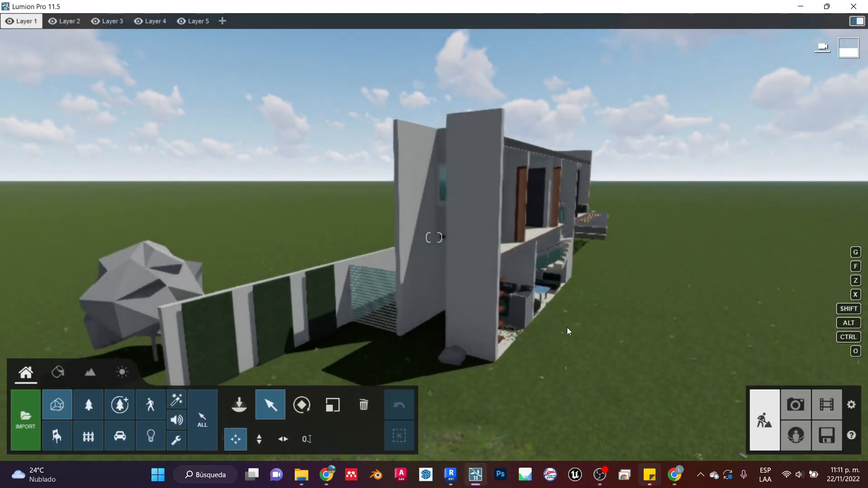
left_click_drag(557, 222, 457, 328)
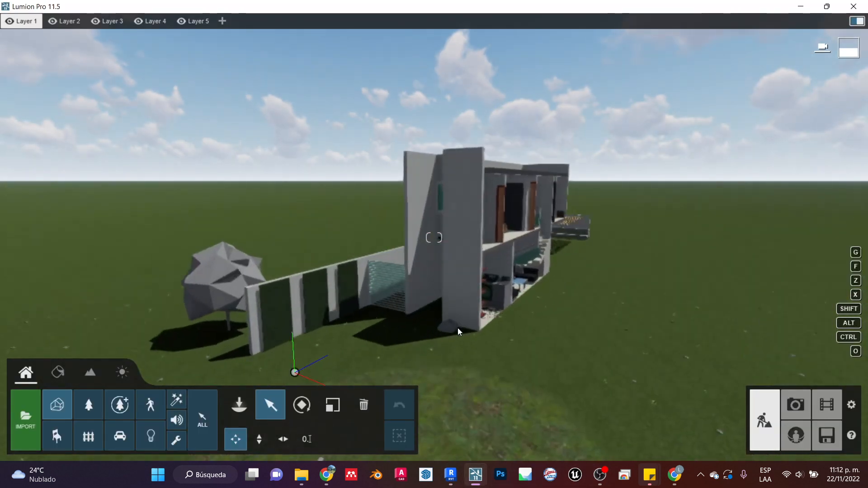
mouse_move(387, 322)
middle_mouse_down()
mouse_move(410, 170)
mouse_move(408, 363)
mouse_move(389, 319)
middle_mouse_up()
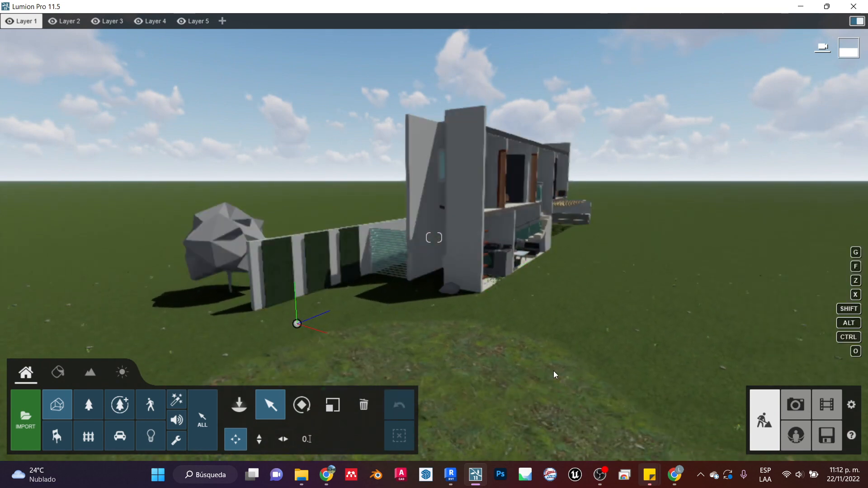
- In Revit, extend the cutting side of the 3D view's section box outward past the neighbouring grass so it encloses the whole house
left_click(454, 480)
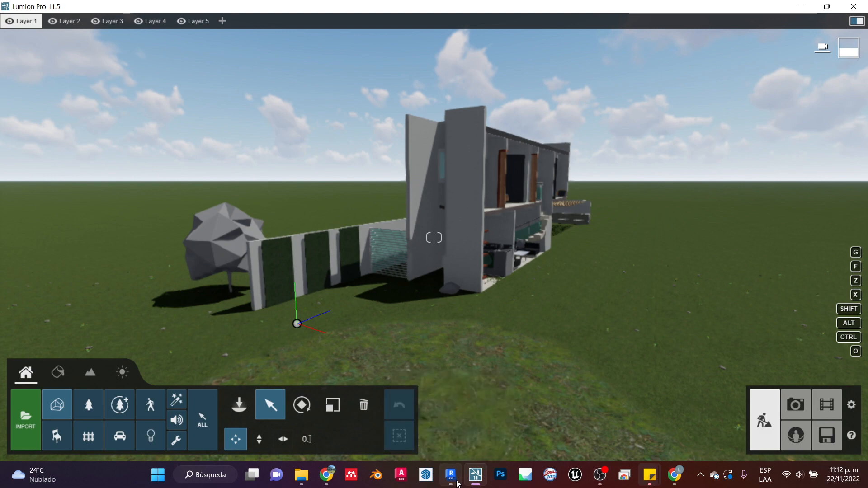
left_click(738, 252)
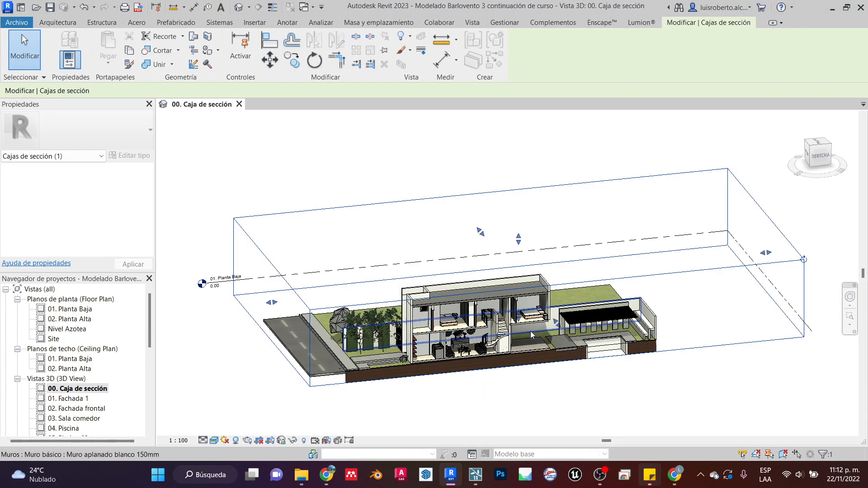
left_click_drag(558, 327, 605, 407)
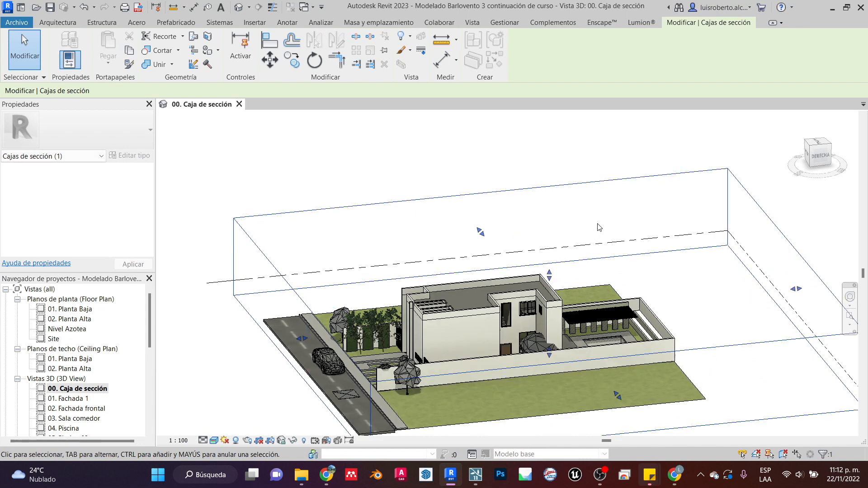
scroll(597, 227, "down", 1)
- Switch to Lumion and inspect the live update of the complete house model
left_click(475, 474)
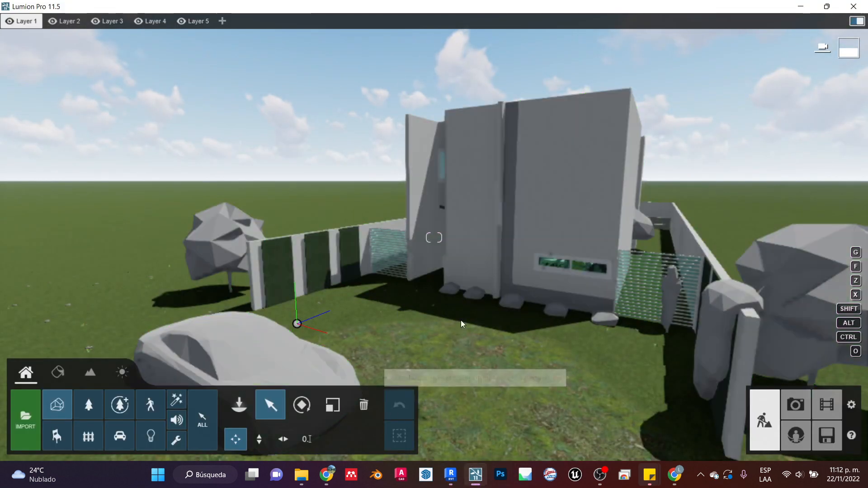
scroll(468, 352, "down", 3)
scroll(503, 326, "up", 3)
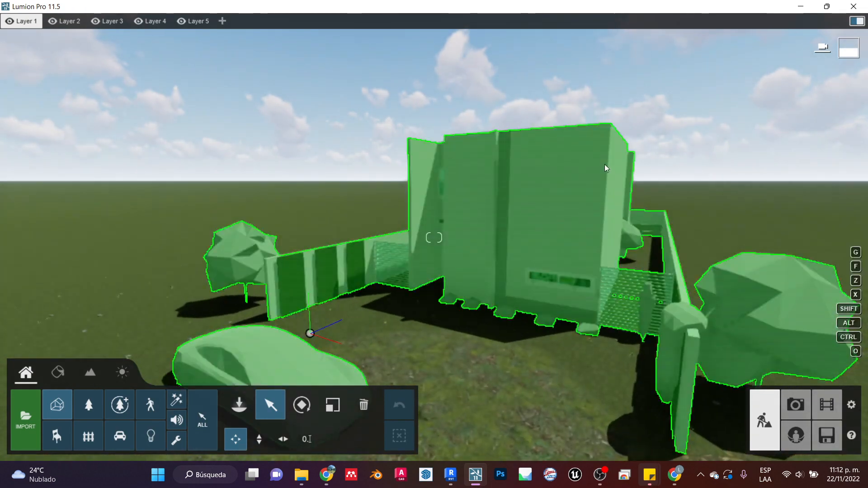
- Select the imported house model and raise it vertically until its road, sidewalk and paving slabs clear the terrain
left_click(605, 166)
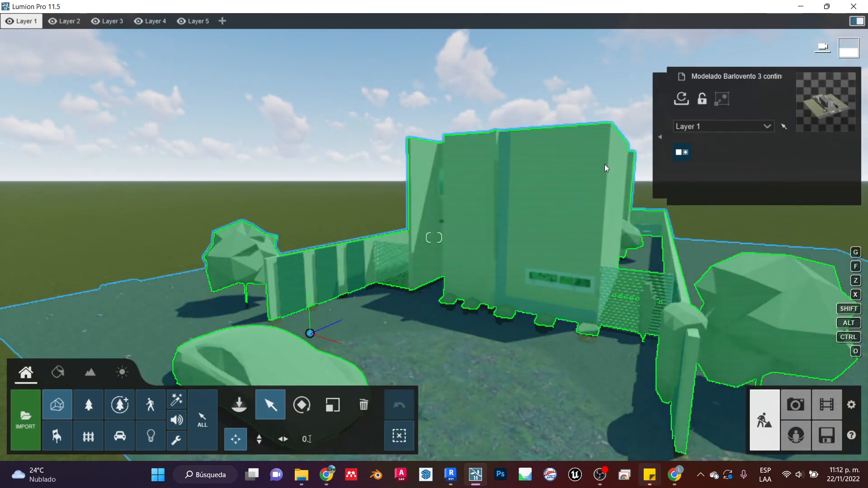
left_click(260, 443)
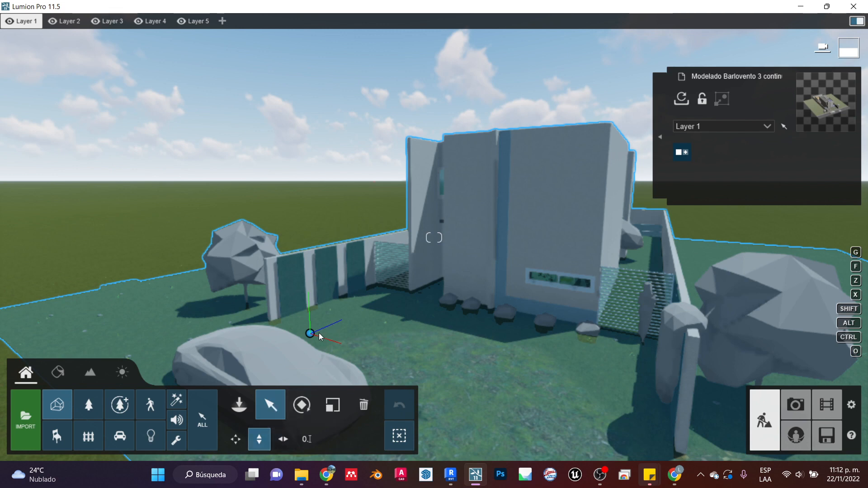
mouse_move(311, 337)
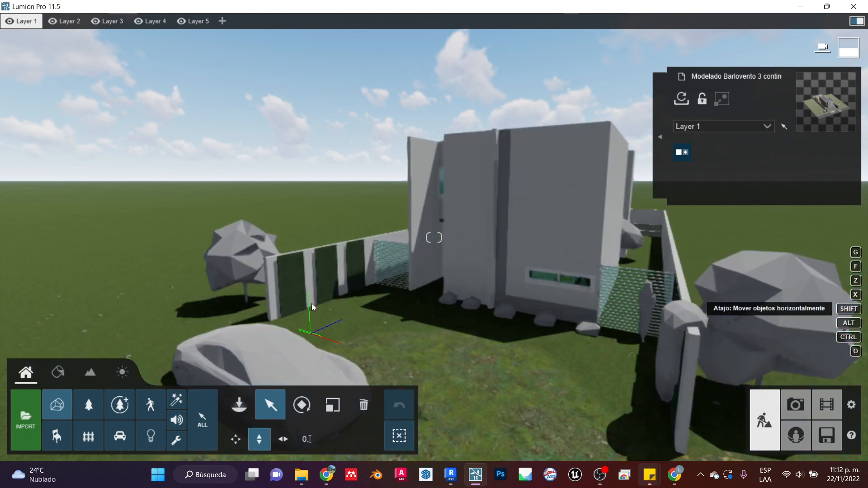
left_click_drag(311, 337, 348, 93)
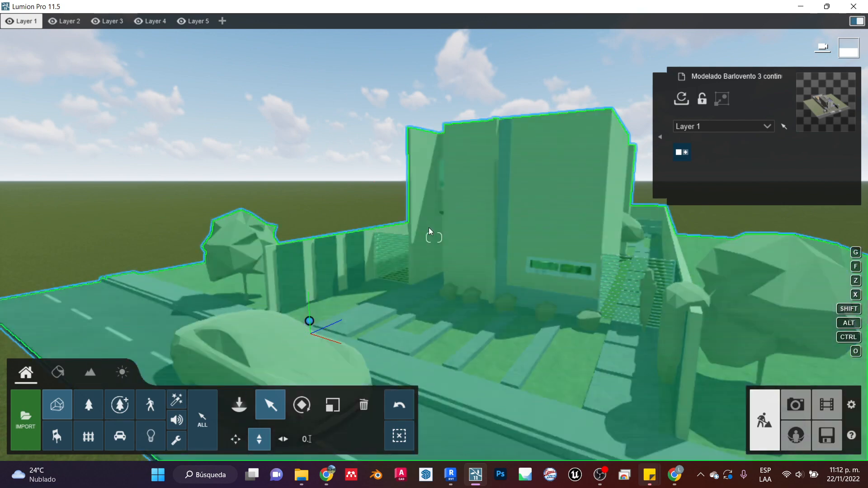
scroll(455, 211, "down", 5)
scroll(455, 211, "up", 3)
middle_click_drag(455, 211, 487, 223)
scroll(488, 225, "down", 2)
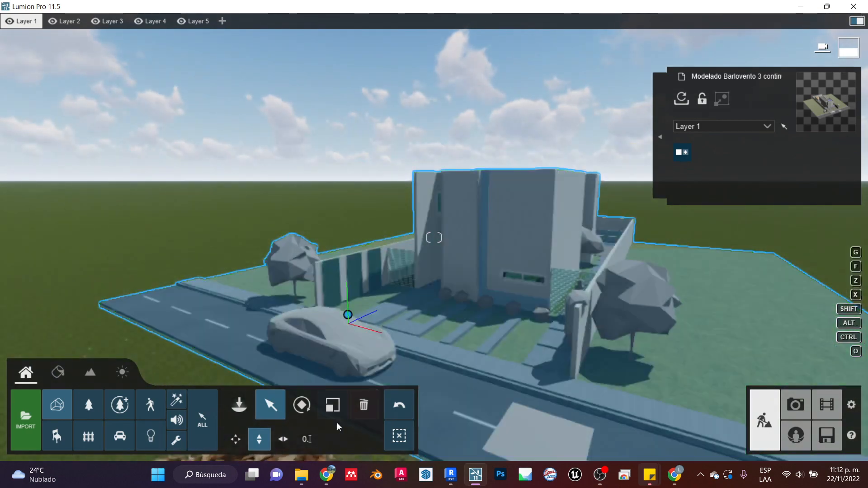
- Review the Rotate, Scale, Delete and Place tools for the imported house model and return to the selection tool
left_click(309, 410)
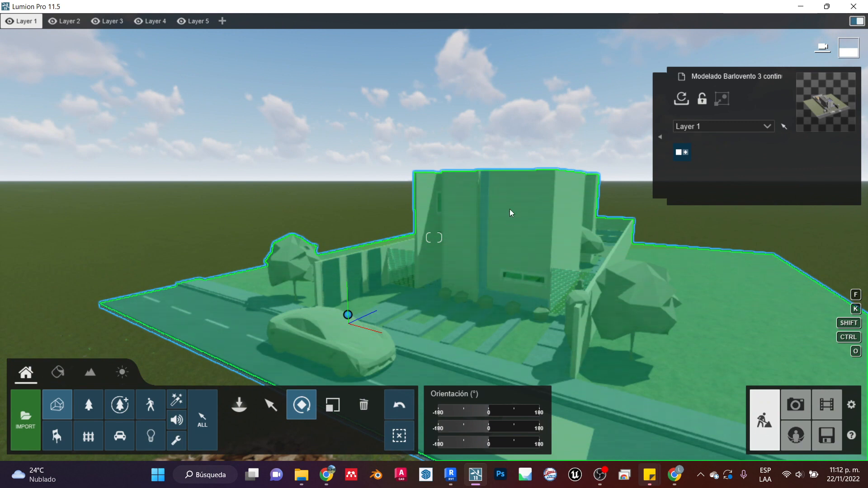
left_click(334, 405)
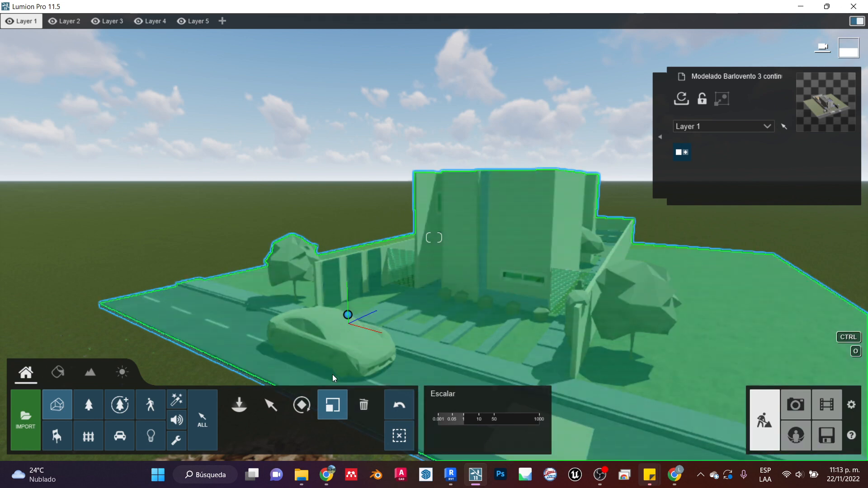
left_click(357, 408)
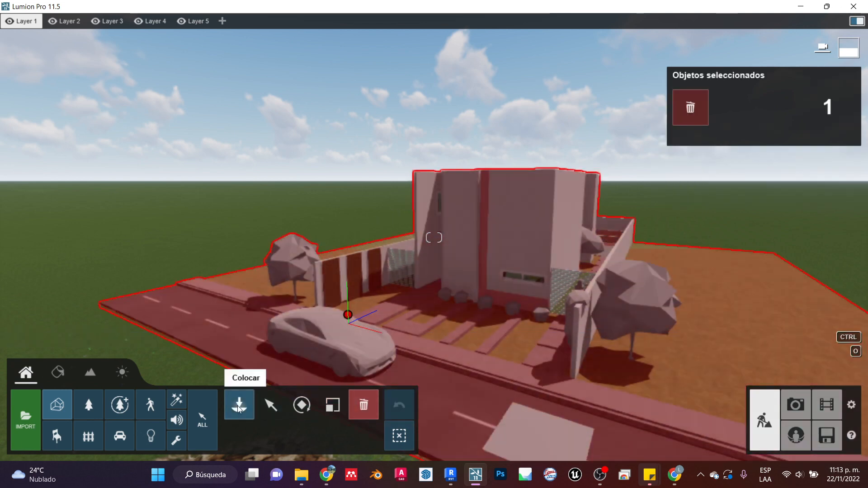
left_click(235, 408)
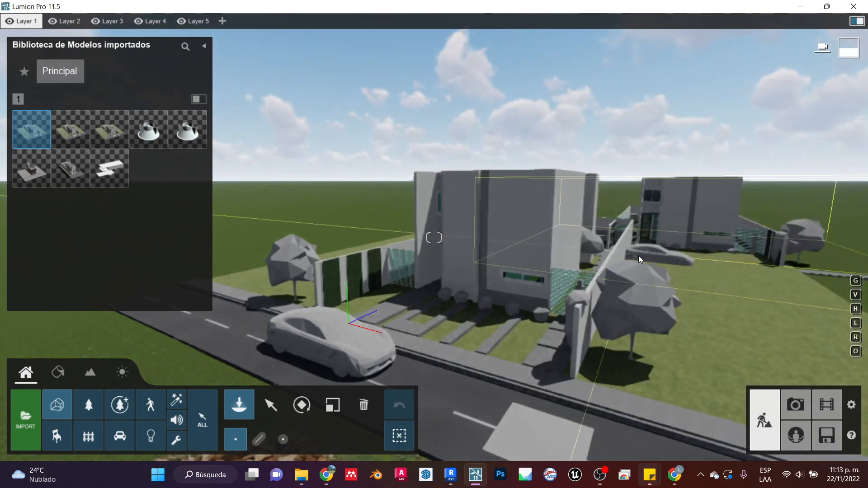
key("Escape")
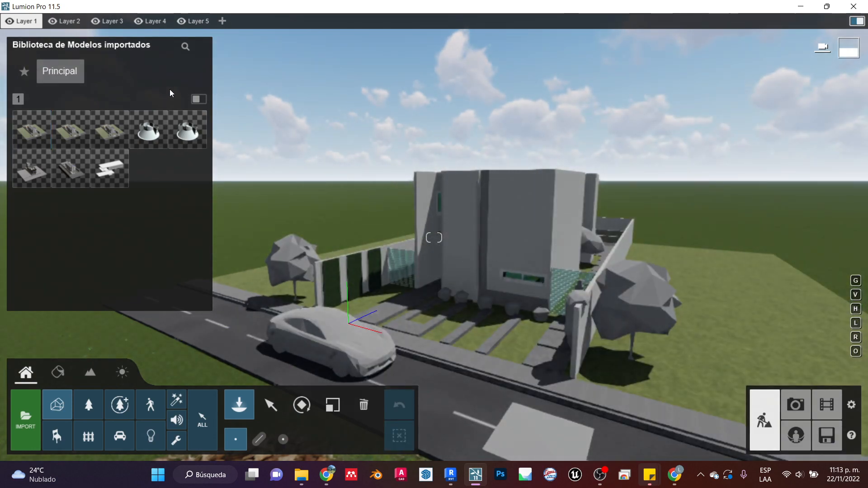
left_click(272, 408)
left_click(482, 257)
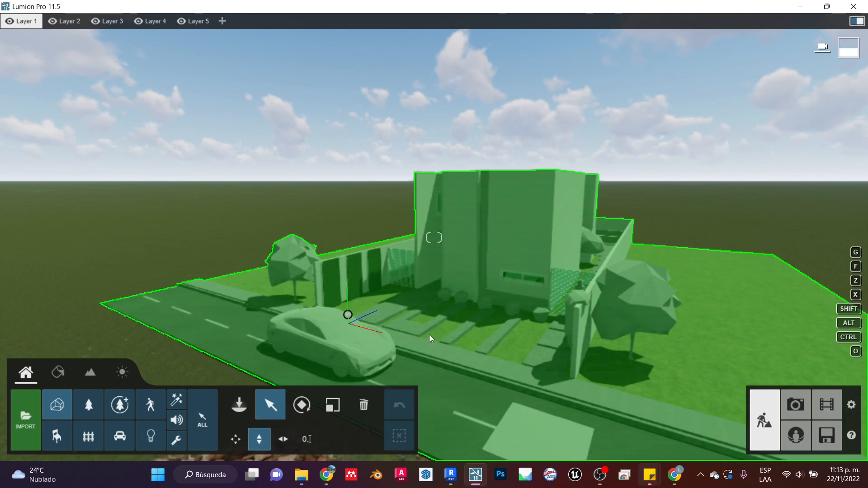
- Examine the house's front garden up close, including the slatted gate, the human figure, the planters and the paving slabs
right_click_drag(456, 305, 504, 349)
scroll(479, 308, "up", 5)
scroll(483, 309, "up", 3)
scroll(494, 305, "up", 3)
scroll(491, 370, "down", 5)
scroll(518, 381, "up", 5)
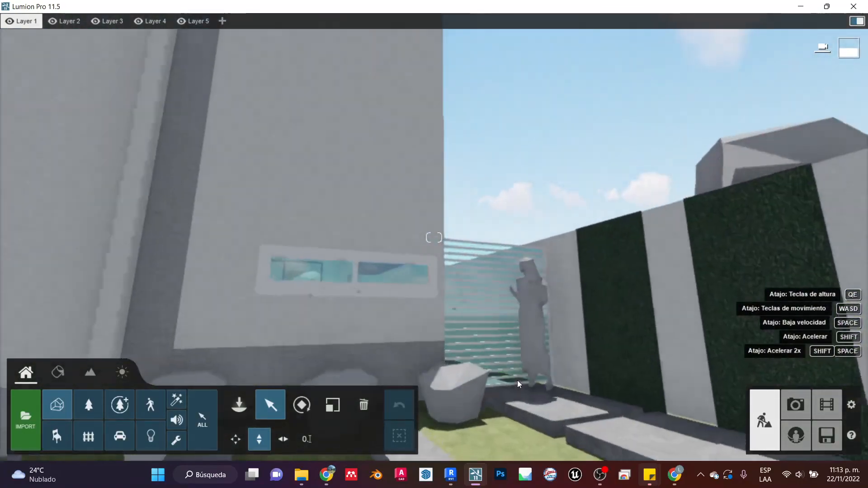
right_click_drag(529, 385, 530, 384)
scroll(530, 383, "up", 4)
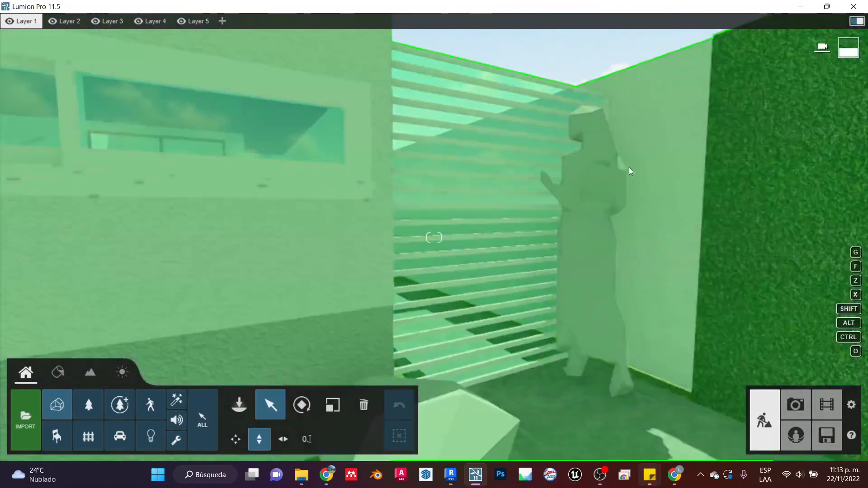
right_click_drag(566, 268, 520, 191)
scroll(520, 226, "up", 4)
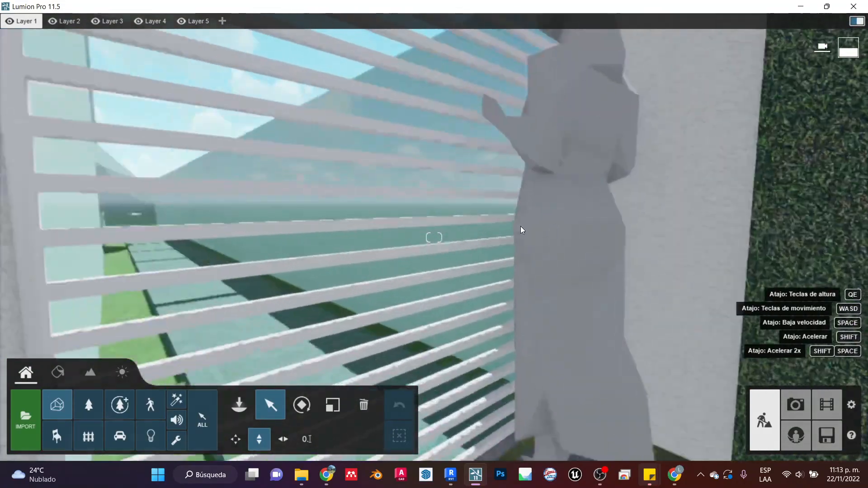
right_click_drag(520, 226, 502, 265)
scroll(509, 273, "down", 5)
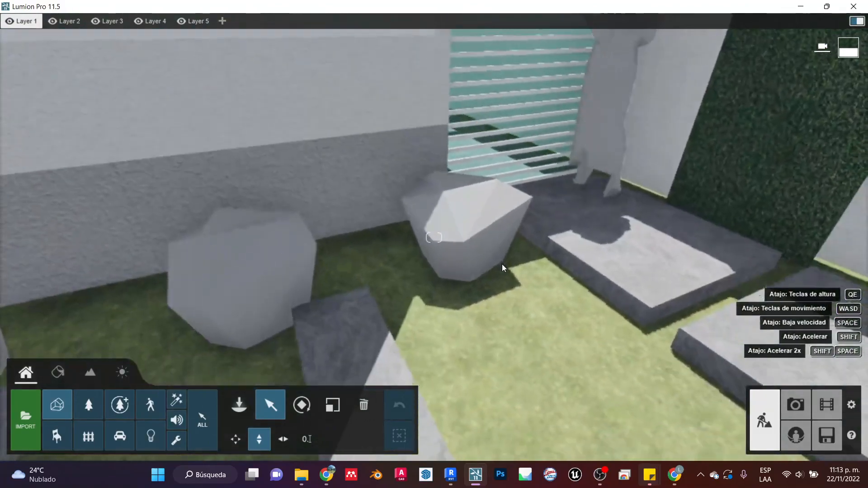
scroll(479, 218, "up", 3)
scroll(476, 208, "down", 8)
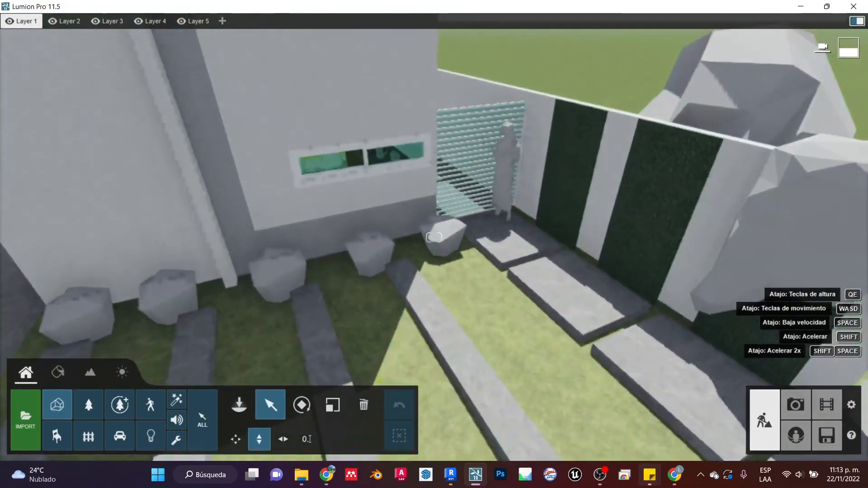
- Examine the side wall, the street and the front facade of the house model from several viewpoints
right_click_drag(476, 208, 515, 195)
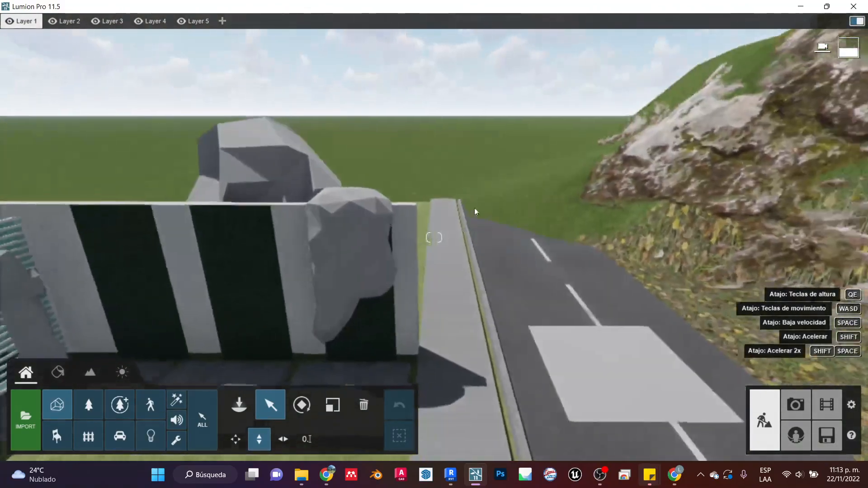
scroll(414, 225, "up", 3)
scroll(414, 224, "down", 3)
mouse_move(414, 224)
right_mouse_down()
mouse_move(370, 213)
mouse_move(398, 222)
right_mouse_up()
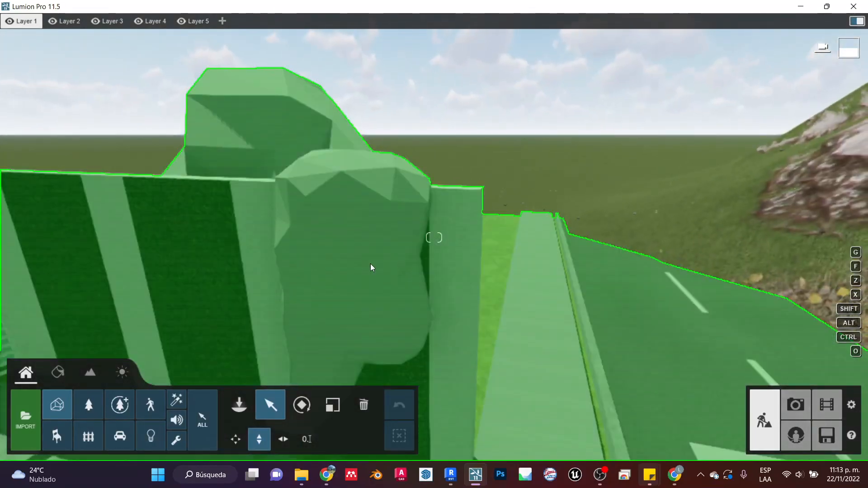
right_click_drag(371, 264, 303, 266)
right_click_drag(769, 268, 715, 270)
right_click_drag(489, 276, 311, 290)
right_click_drag(520, 267, 438, 216)
right_click_drag(462, 276, 472, 336)
right_click_drag(536, 387, 570, 281)
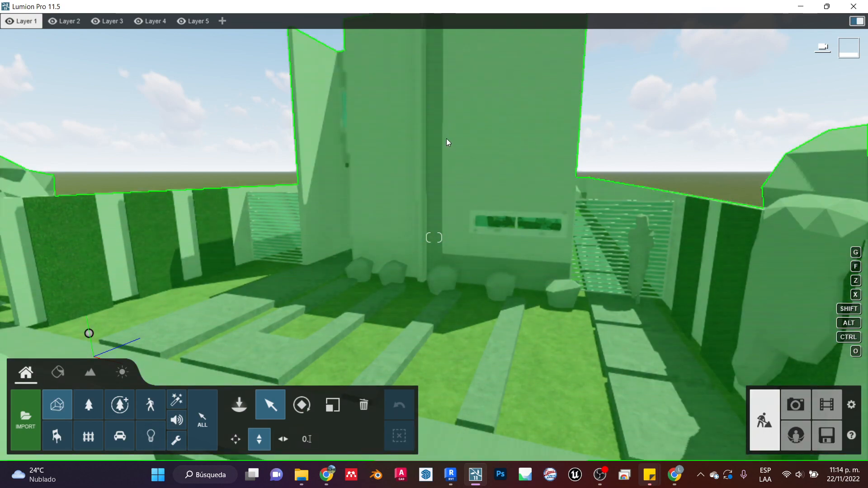
right_click_drag(453, 276, 473, 202)
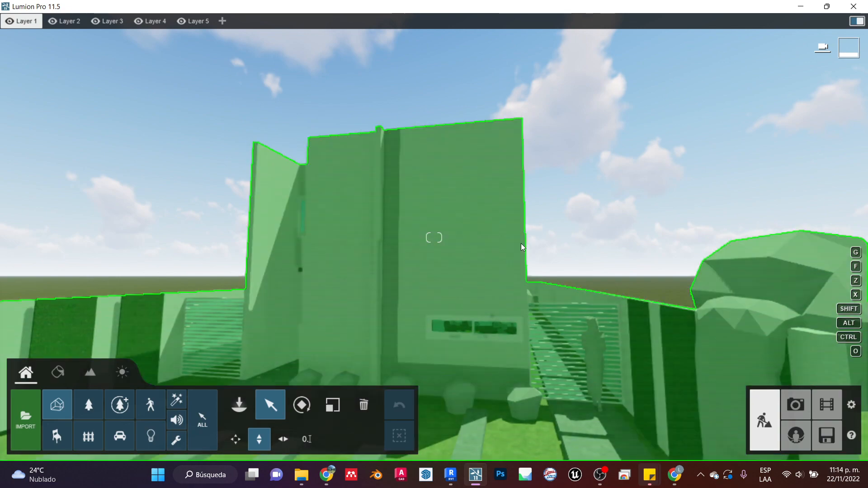
right_click_drag(523, 246, 512, 278)
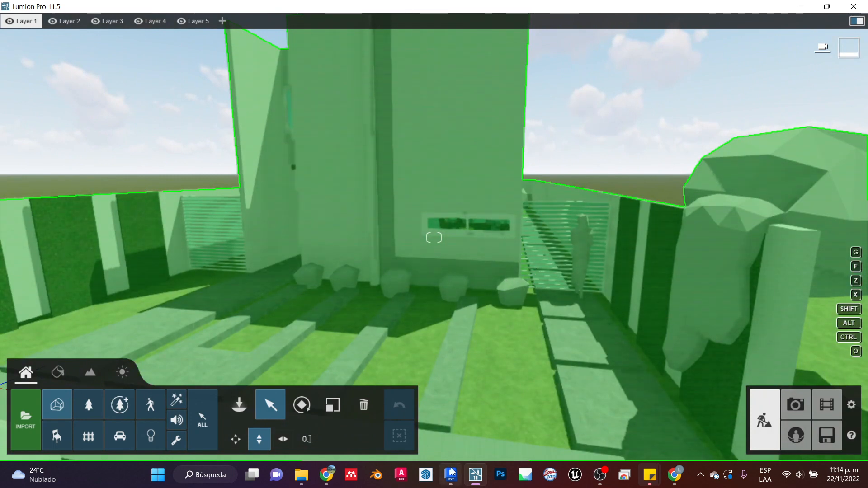
mouse_move(451, 472)
left_click(455, 447)
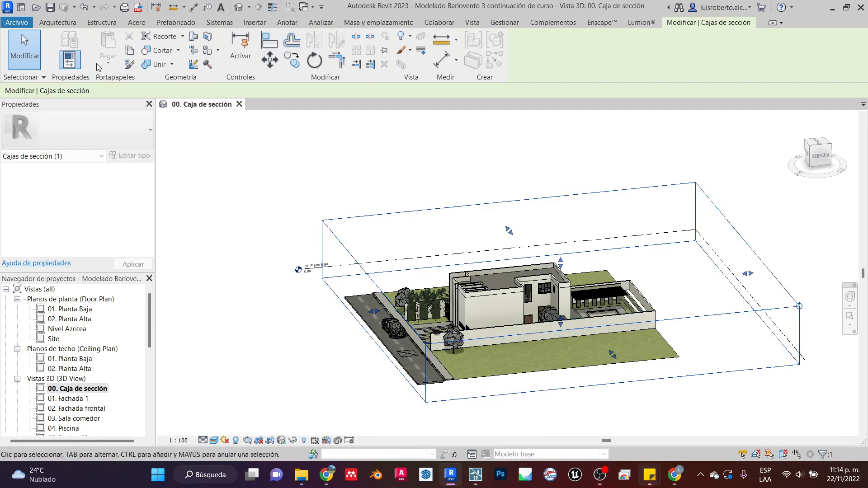
left_click(17, 22)
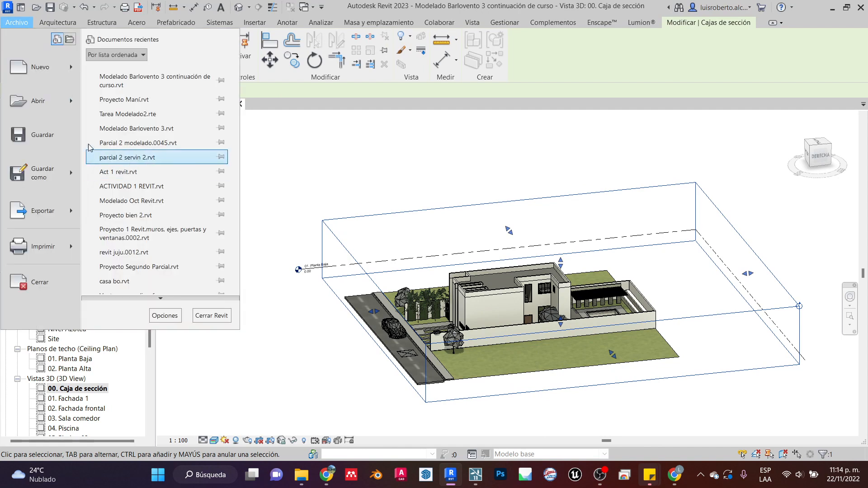
mouse_move(72, 175)
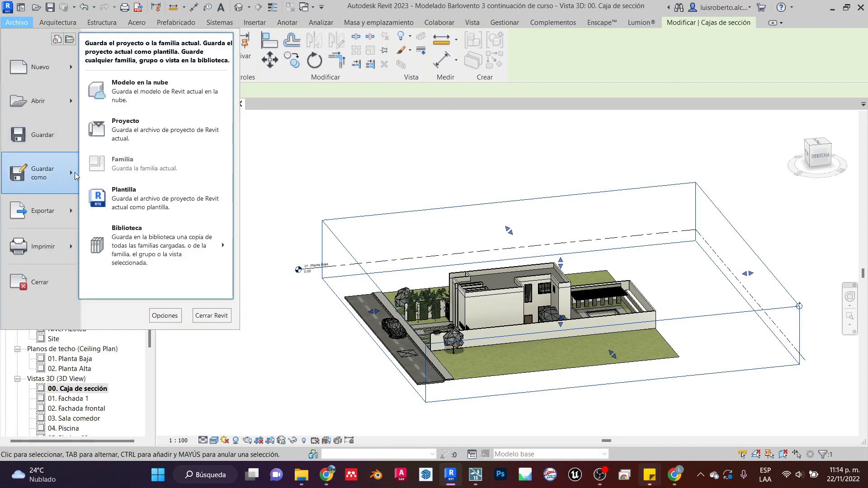
left_click(149, 130)
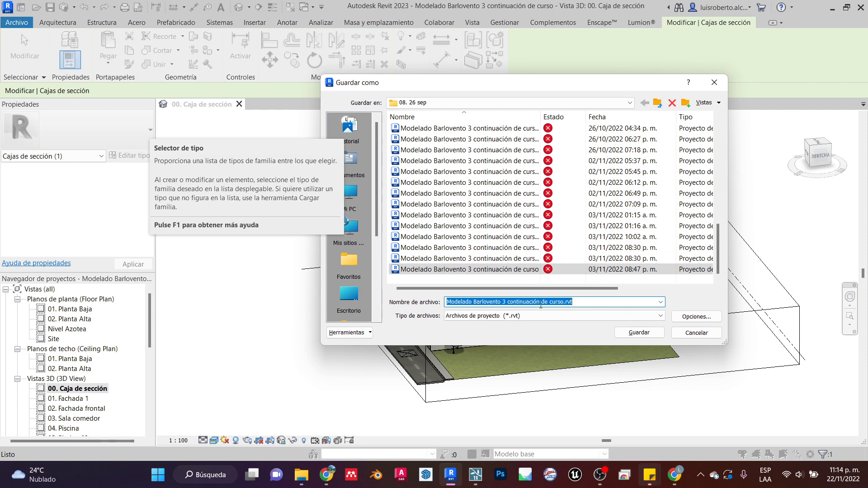
left_click(715, 83)
- Inspect the house, its front garden and the street in the Revit section-box 3D view
scroll(486, 313, "up", 5)
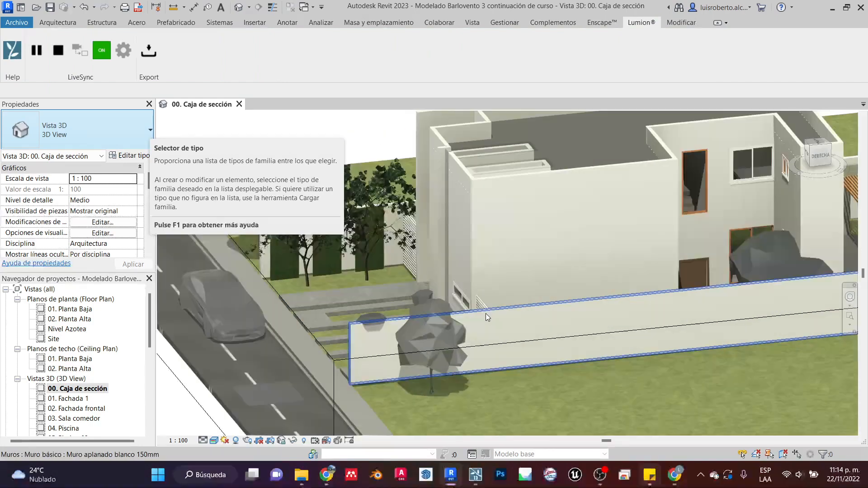
scroll(430, 350, "up", 6)
scroll(523, 346, "down", 7)
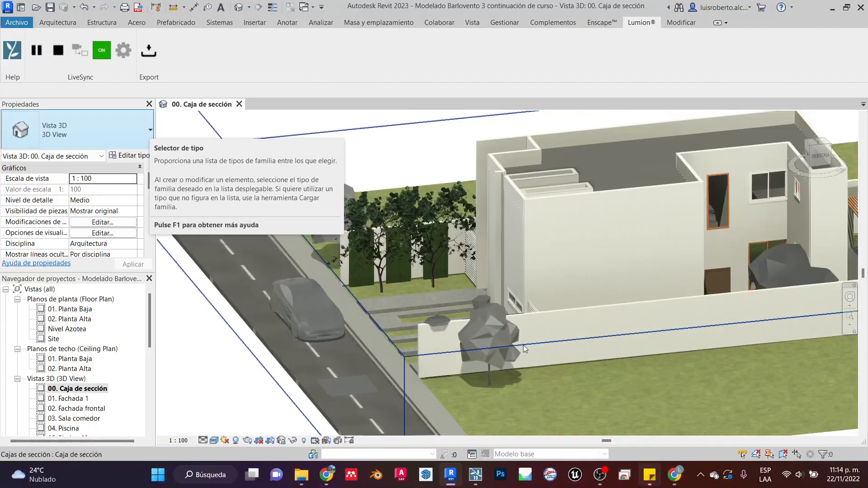
scroll(523, 346, "down", 5)
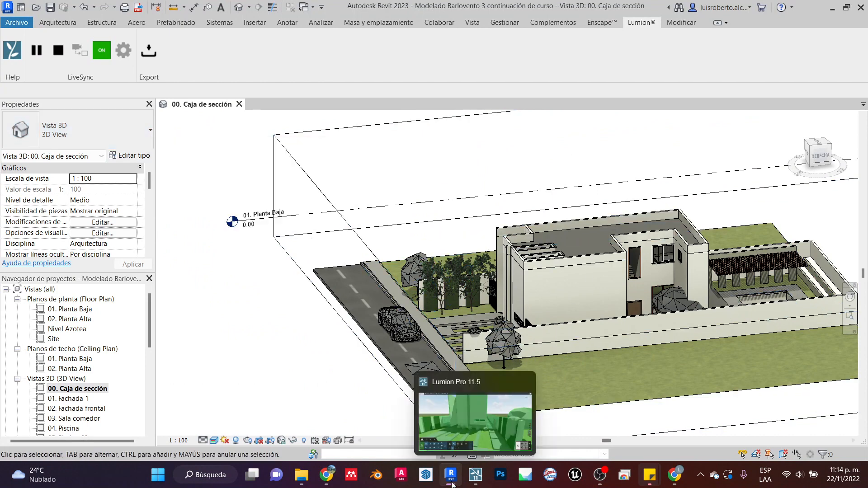
- Switch to Lumion and inspect the synchronized house and front garden from above and from street level
left_click(475, 475)
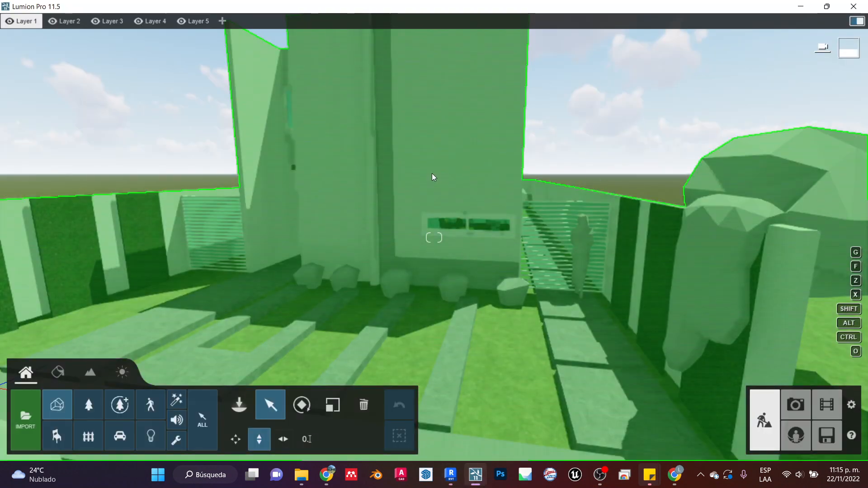
right_click_drag(433, 173, 445, 324)
key("w")
key("w")
key("s")
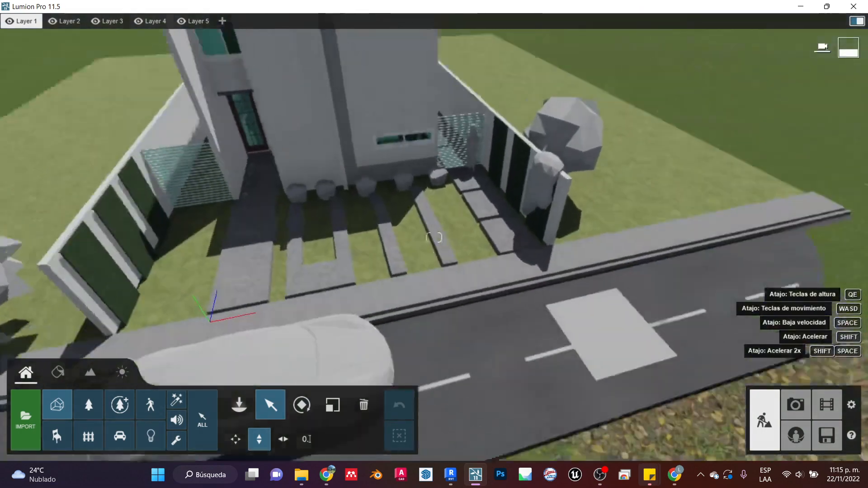
key("w")
right_click_drag(428, 270, 462, 275)
key("s")
key("w")
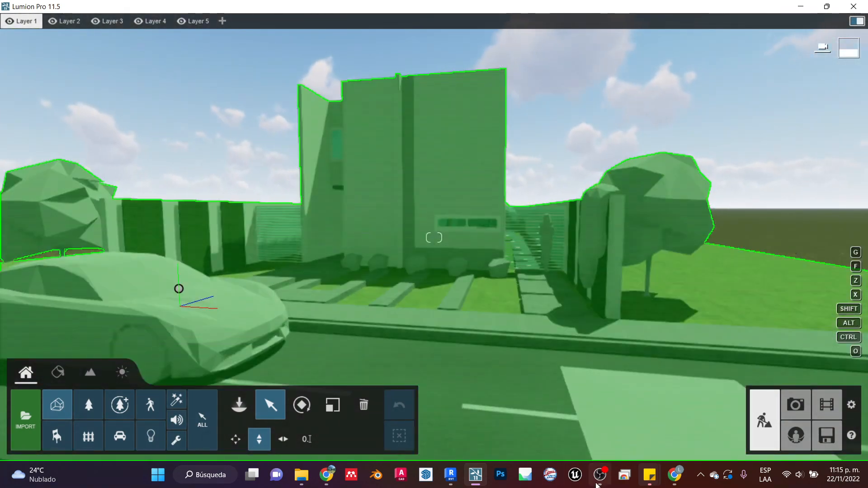
mouse_move(597, 484)
left_click(652, 445)
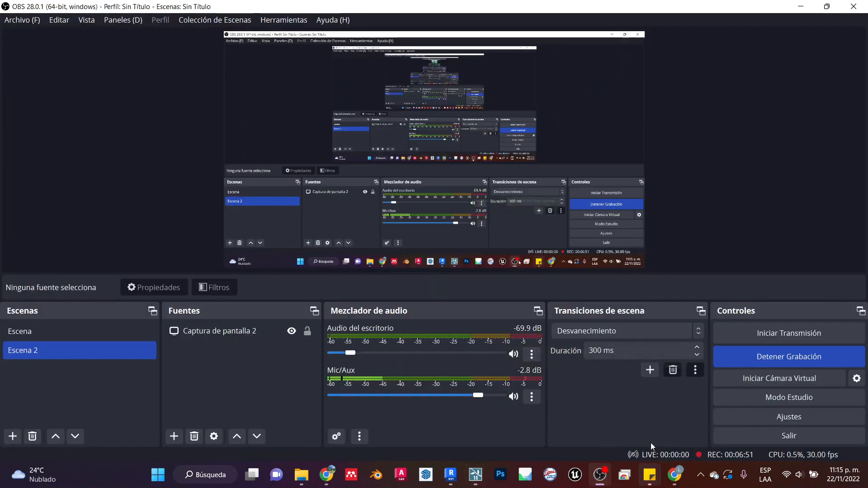
left_click(793, 366)
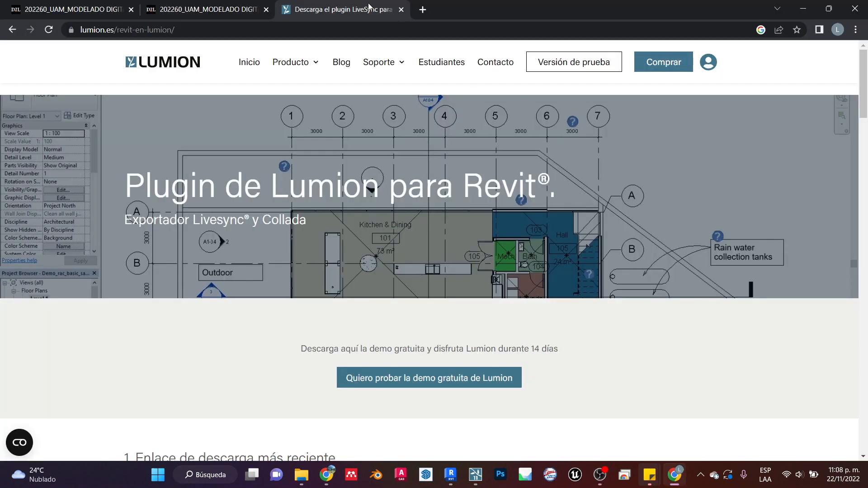
- Search the web for "livesync lumion" in a new browser tab and open Lumion's LiveSync plug-in page for Revit
left_click(423, 9)
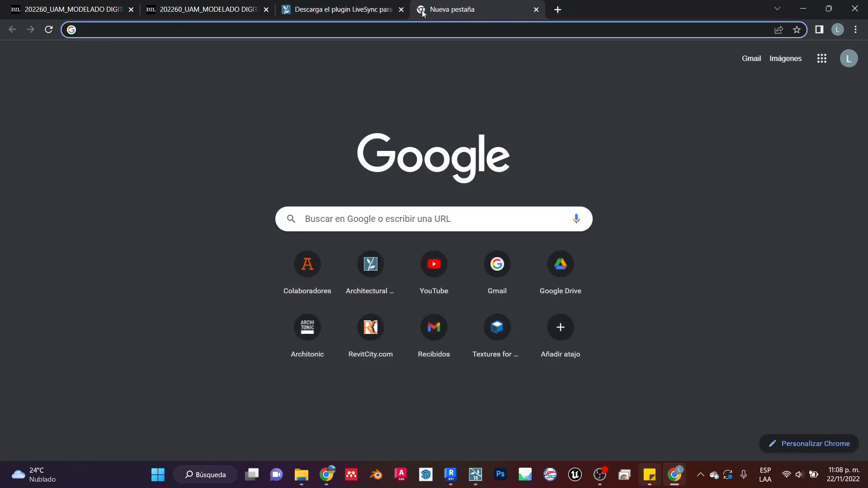
type("live")
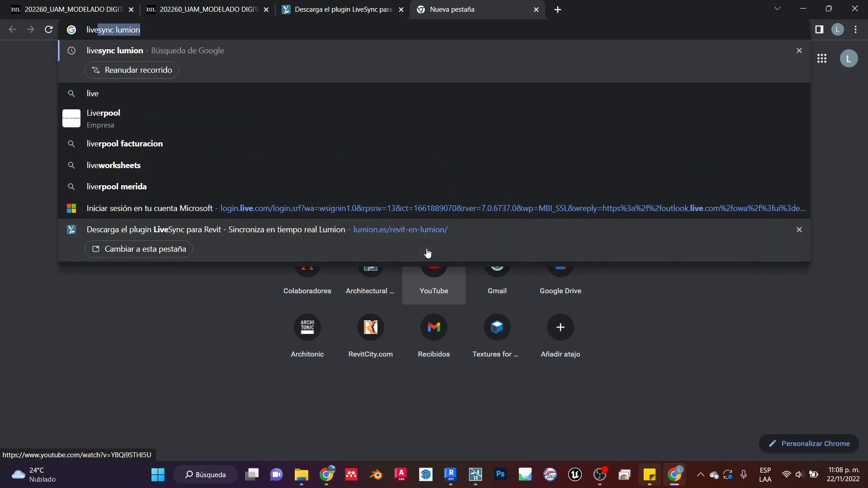
key("Return")
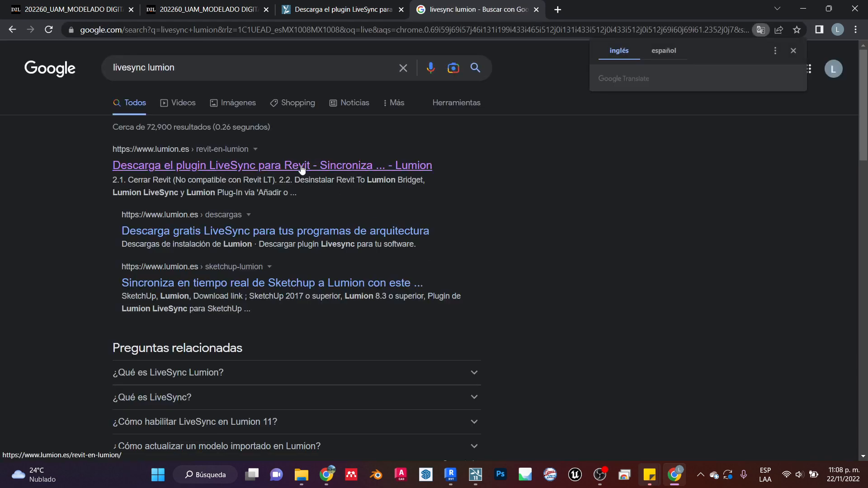
left_click(360, 167)
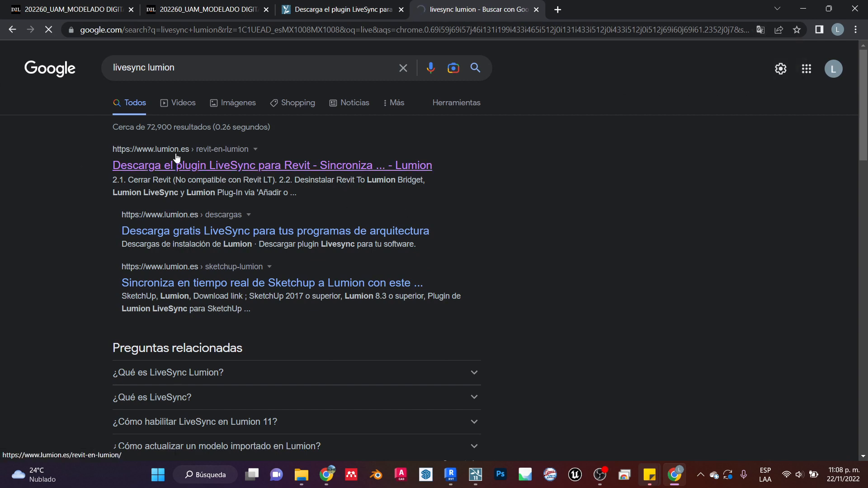
left_click(212, 157)
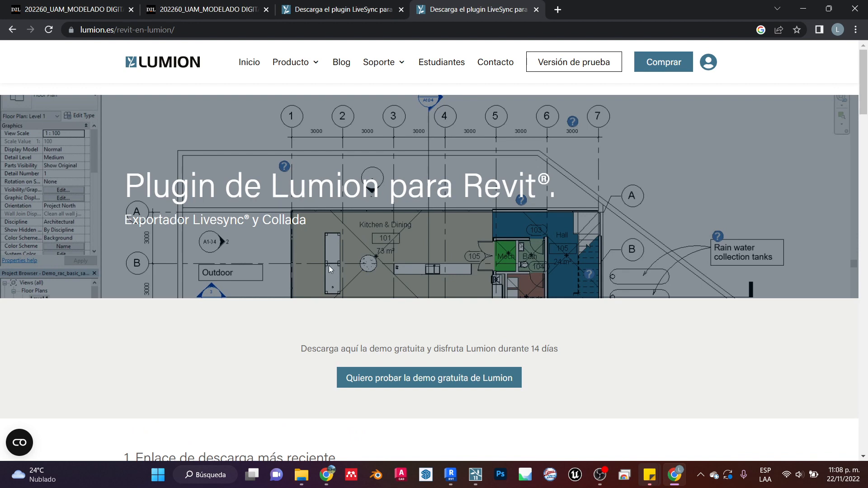
- Open the Lumion LiveSync for Revit plug-in's Autodesk App Store page and review its description, version notes and download details
scroll(334, 278, "down", 6)
scroll(465, 282, "up", 1)
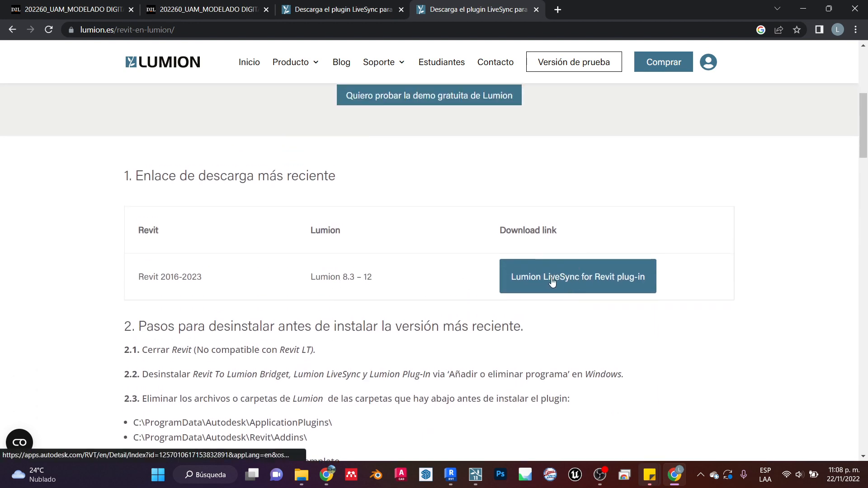
left_click(567, 228)
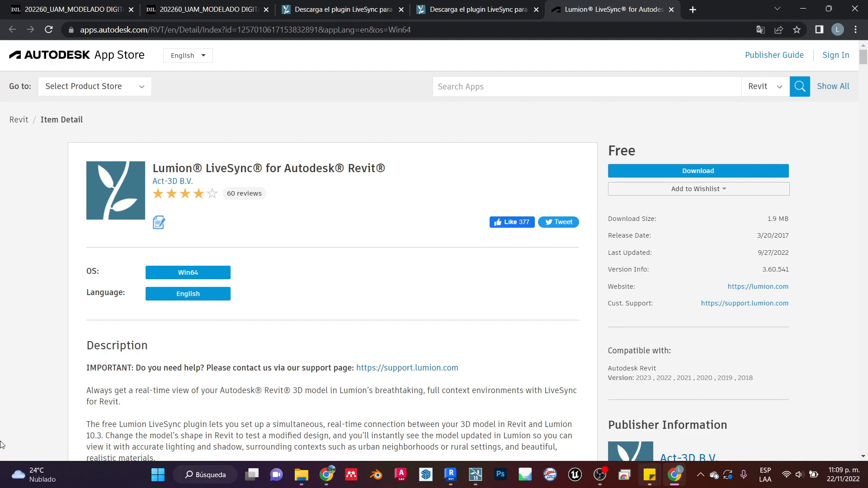
scroll(514, 359, "down", 14)
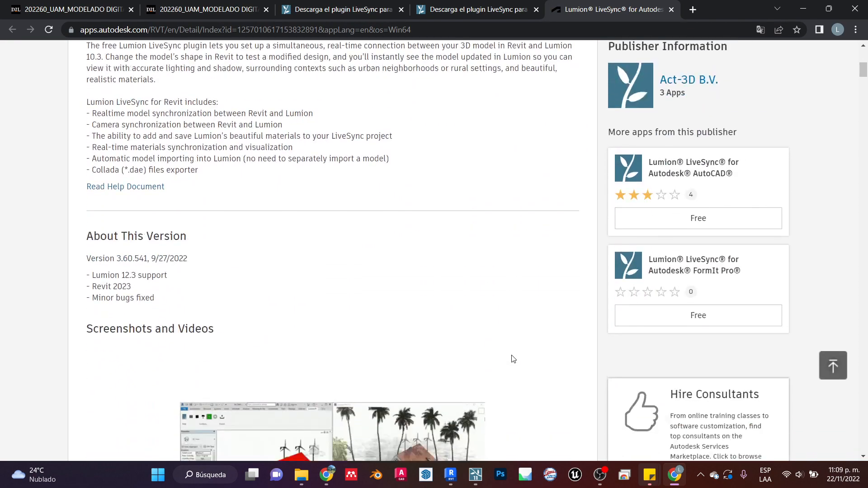
scroll(514, 359, "down", 4)
scroll(514, 359, "up", 17)
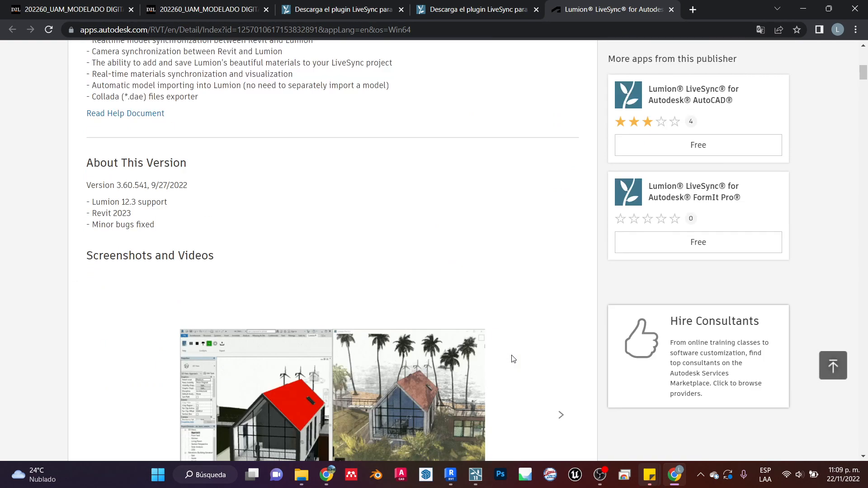
scroll(514, 359, "up", 2)
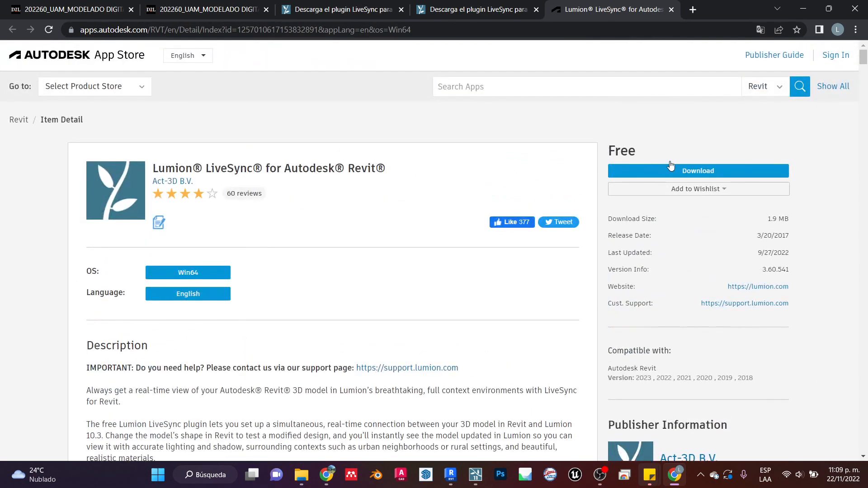
- Switch to Revit and examine the Lumion LiveSync settings, including the insertion point options, leaving them as they are
mouse_move(451, 475)
left_click(453, 476)
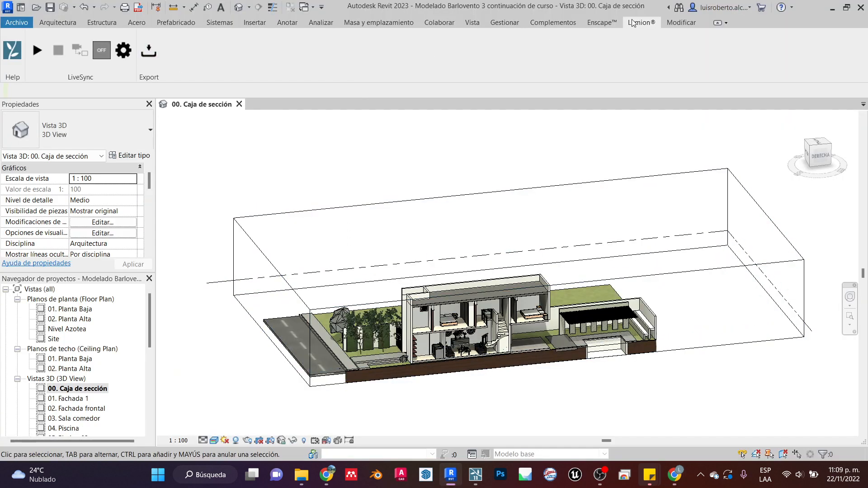
left_click(601, 22)
left_click(638, 24)
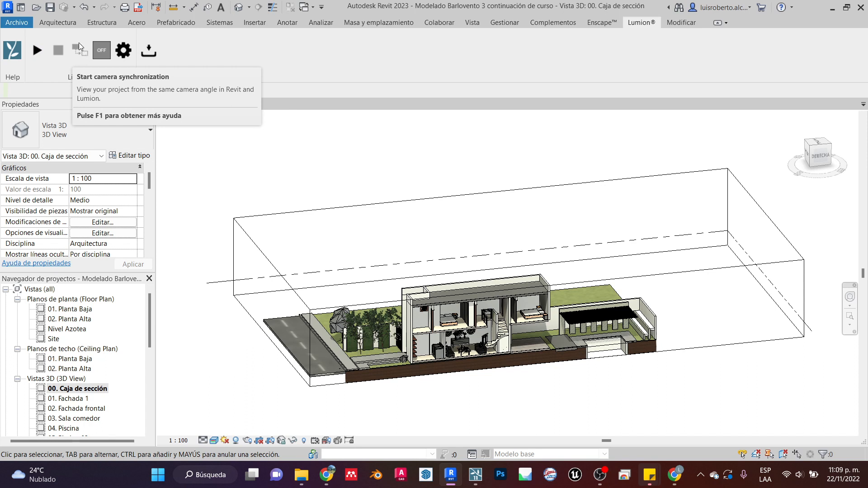
left_click(124, 52)
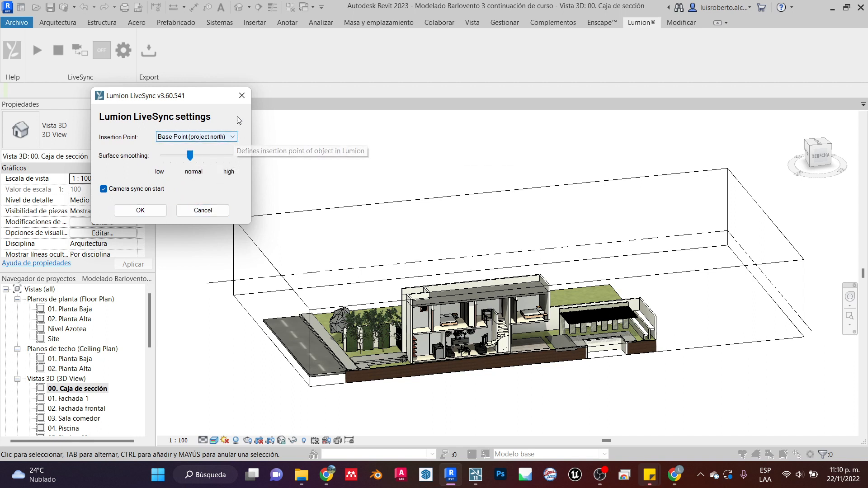
left_click(233, 137)
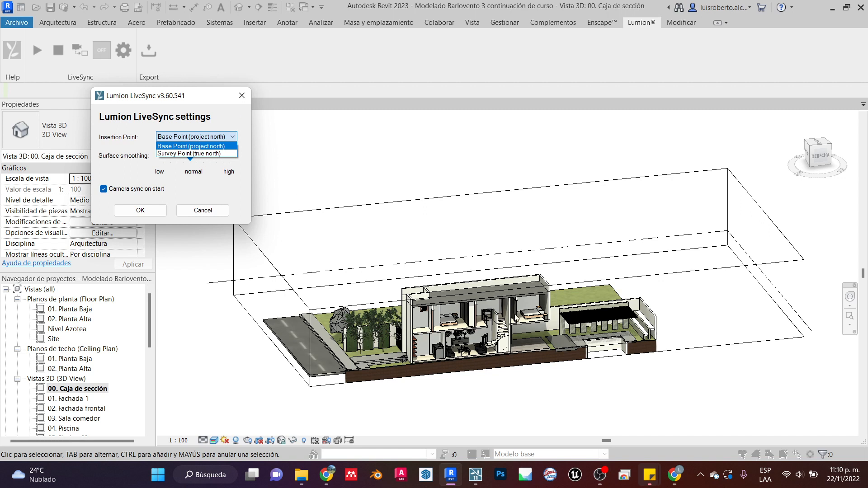
left_click(230, 127)
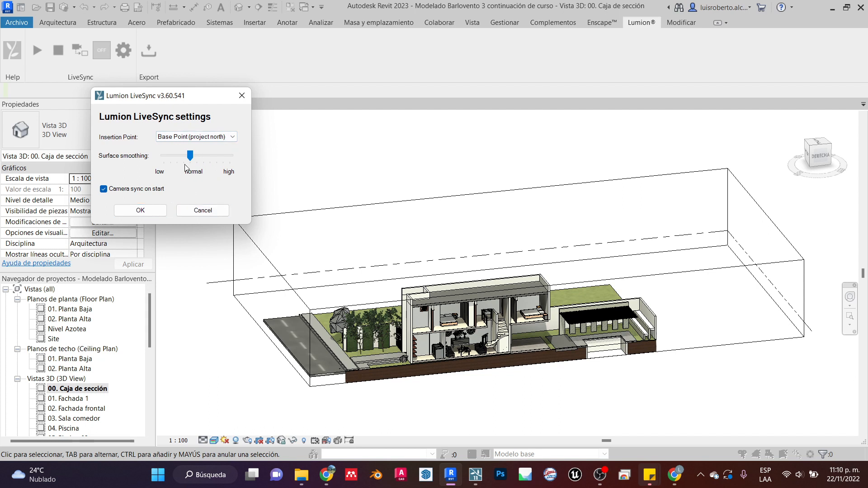
left_click(242, 95)
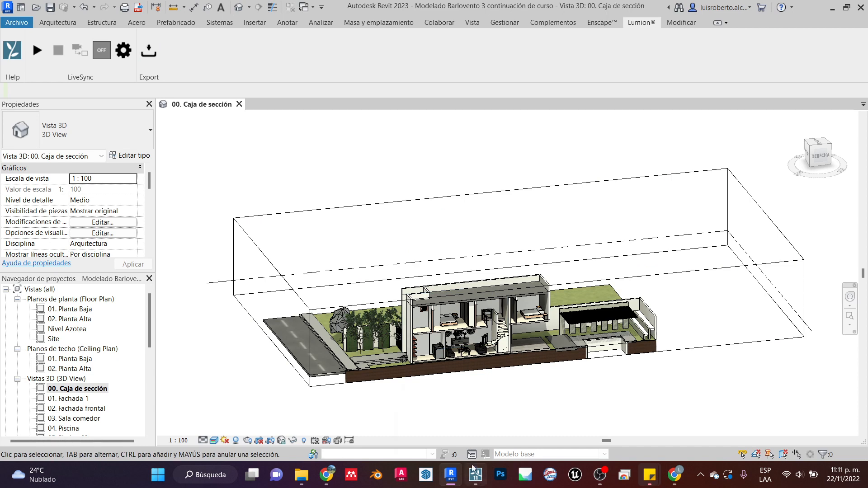
- Check that Lumion Pro 11.5 has a scene open, return to Revit and start LiveSync from the section-box 3D view
mouse_move(475, 480)
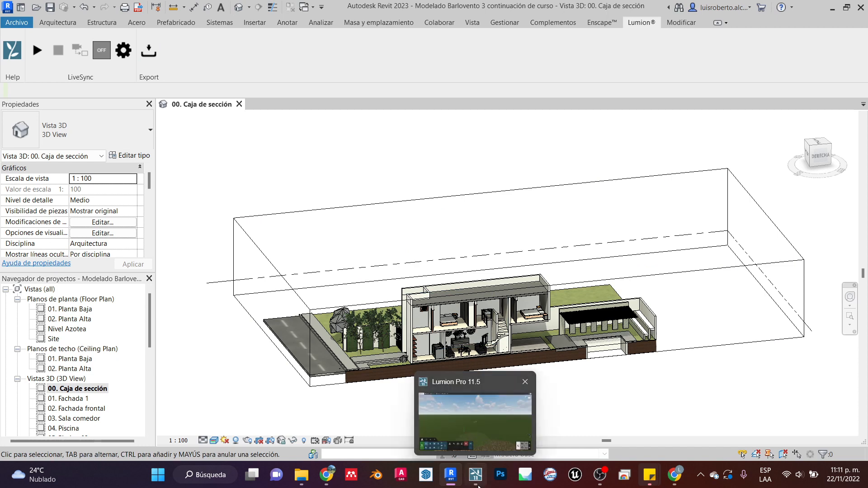
left_click(478, 485)
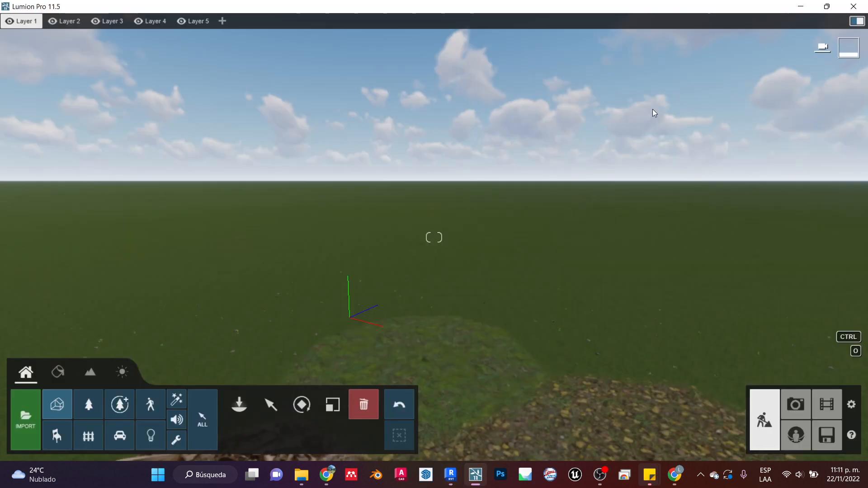
left_click(801, 8)
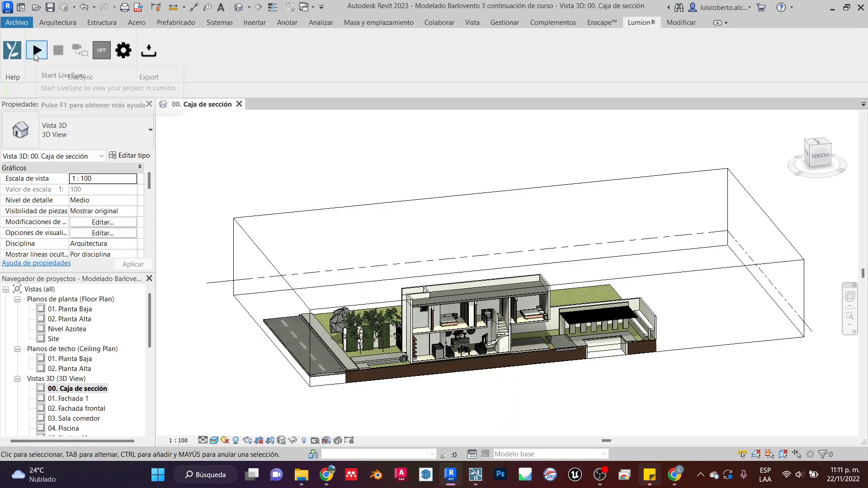
left_click(36, 50)
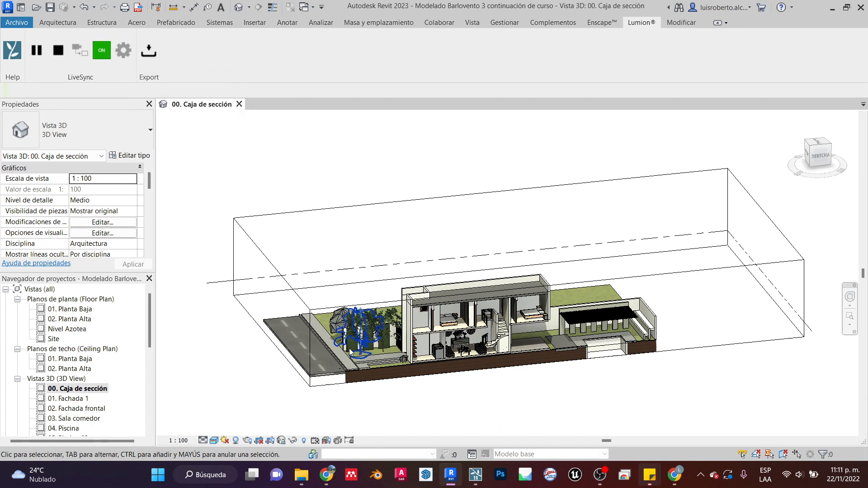
- Switch to Lumion and inspect the synchronized, cut-open house model in the scene
left_click(475, 474)
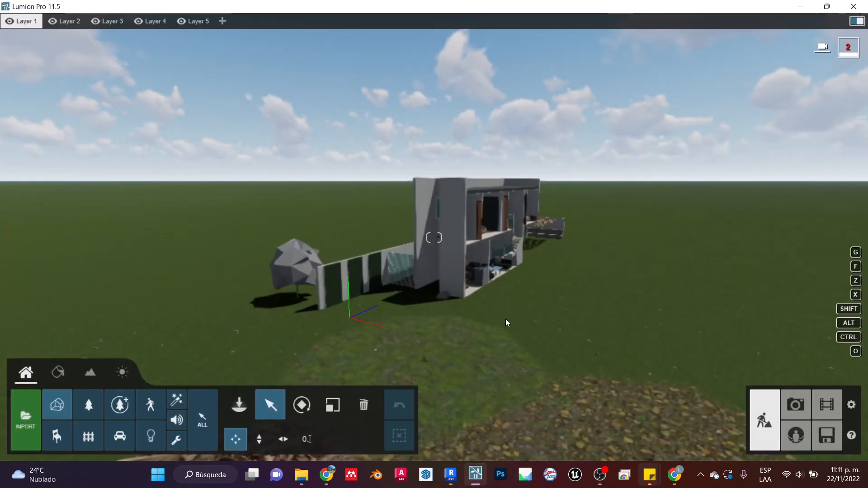
key("w")
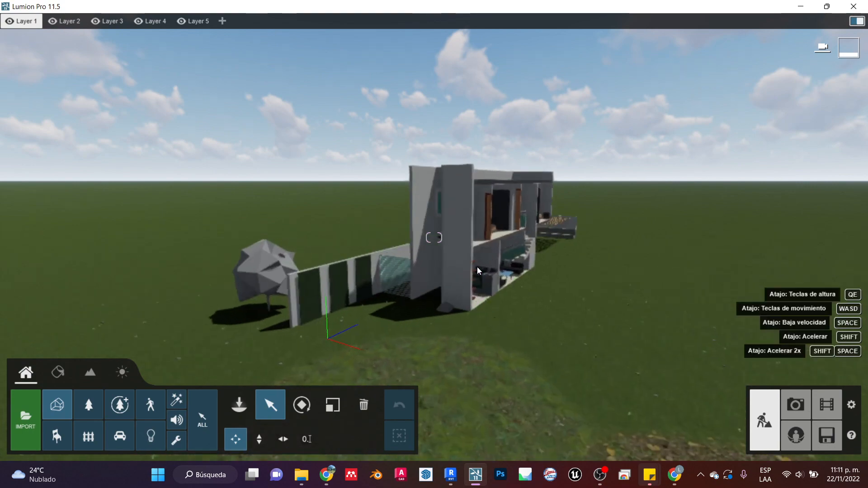
scroll(477, 268, "up", 5)
scroll(497, 307, "down", 4)
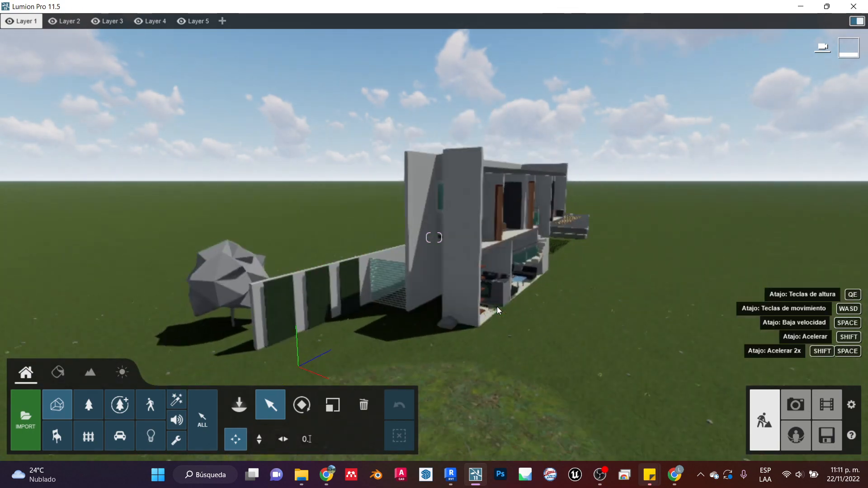
scroll(497, 307, "down", 1)
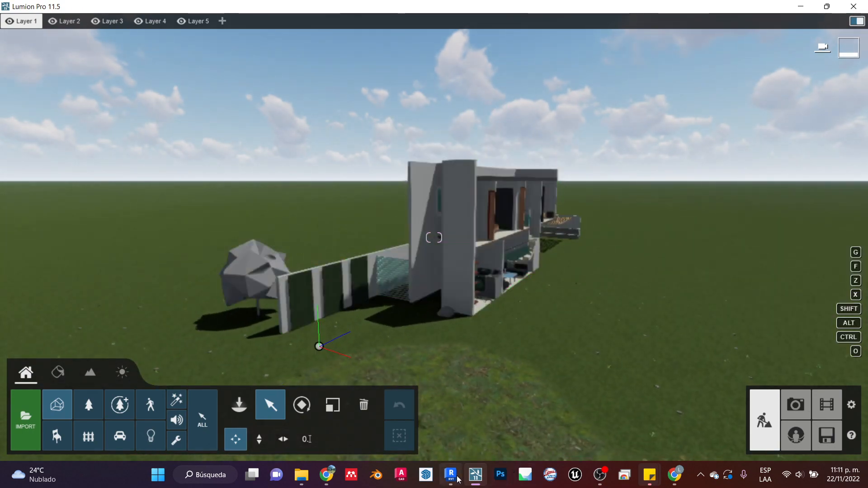
- Compare the sectioned house in Revit's section-box 3D view with its synchronized model in Lumion
left_click(458, 479)
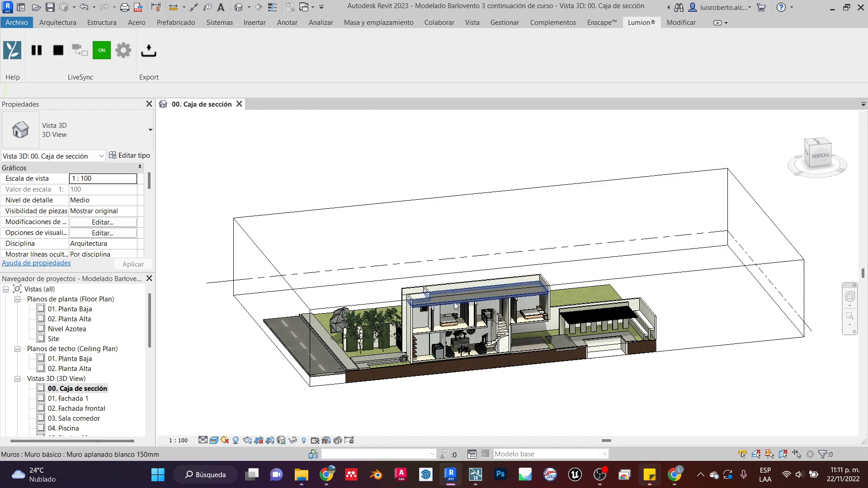
left_click(530, 349)
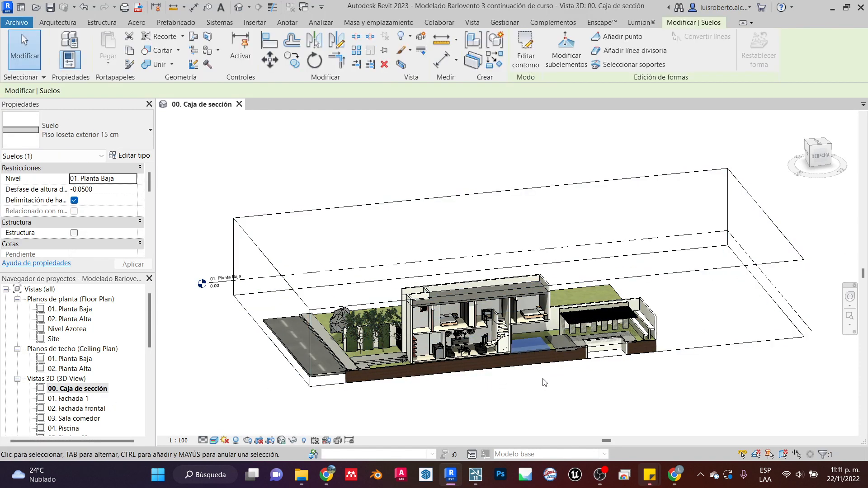
left_click(513, 244)
left_click(475, 475)
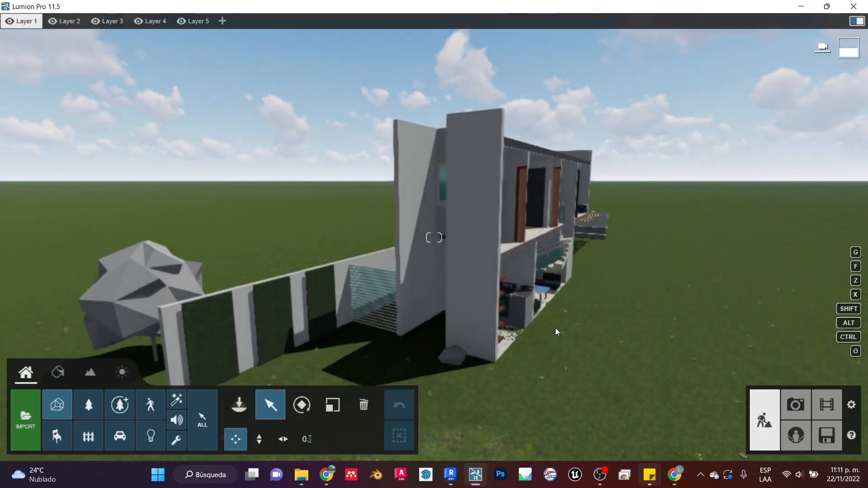
scroll(561, 192, "down", 5)
scroll(509, 257, "up", 3)
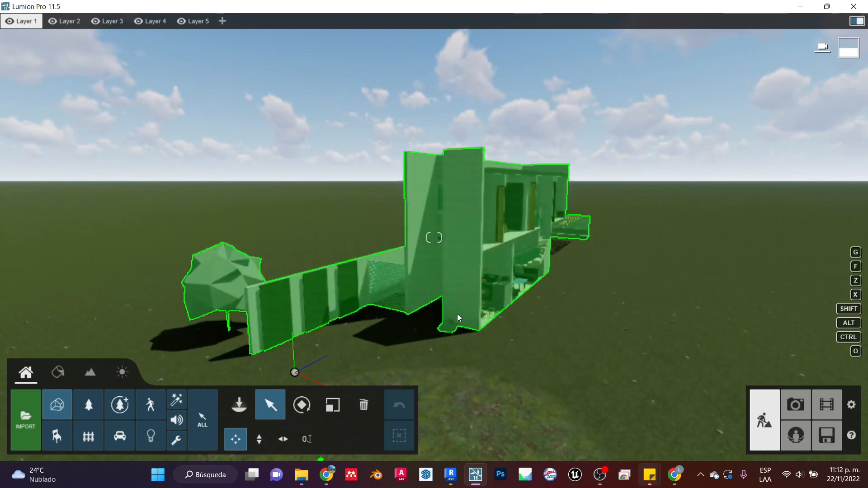
middle_click_drag(403, 244, 407, 432)
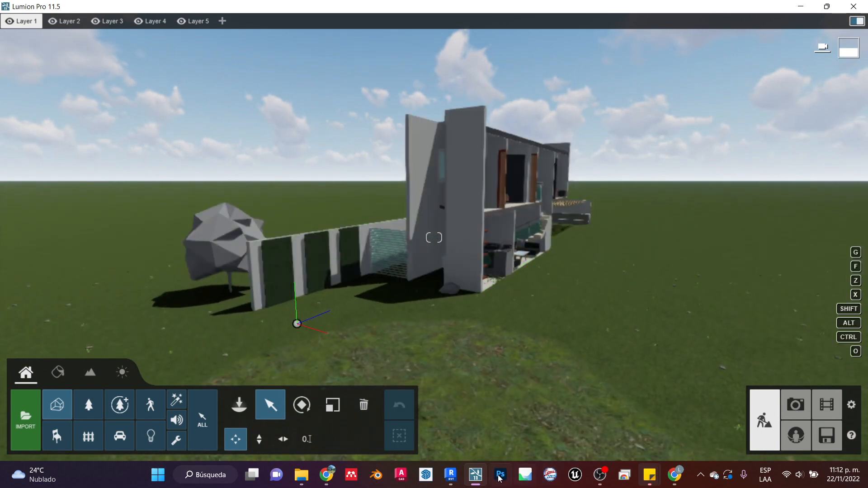
- Switch to Revit and extend the cutting side of the section box outward to enclose the entire house and lot
left_click(457, 482)
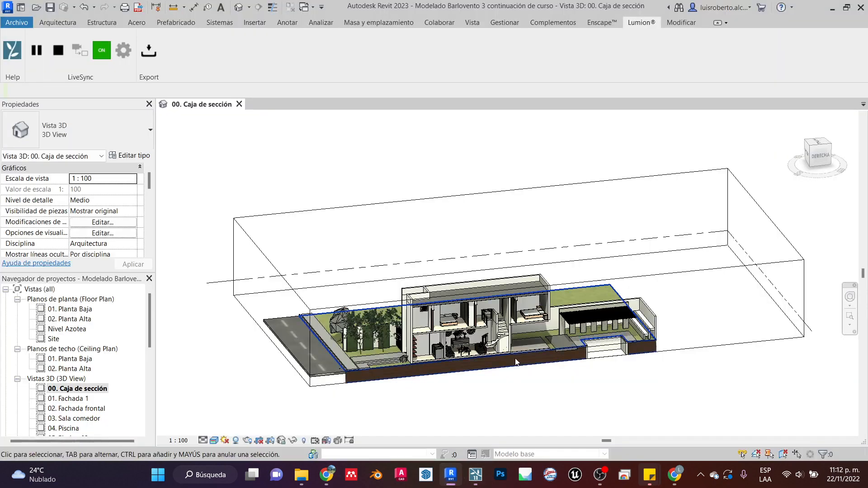
left_click(738, 267)
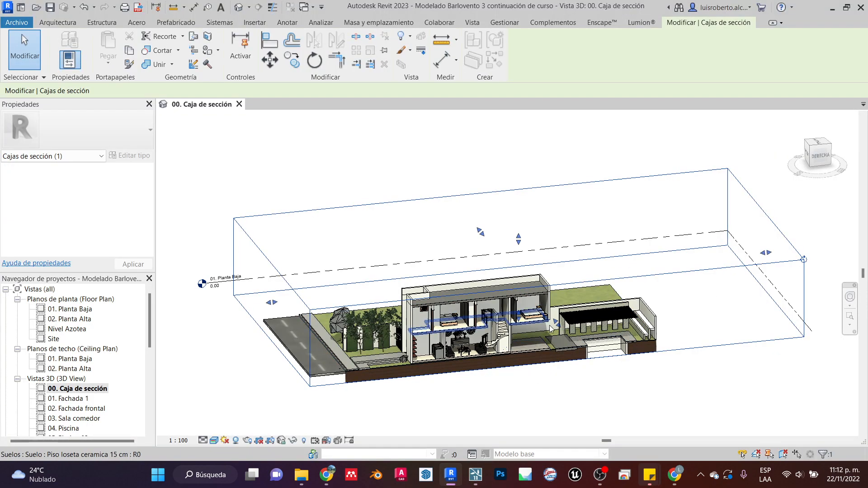
left_click_drag(556, 322, 605, 406)
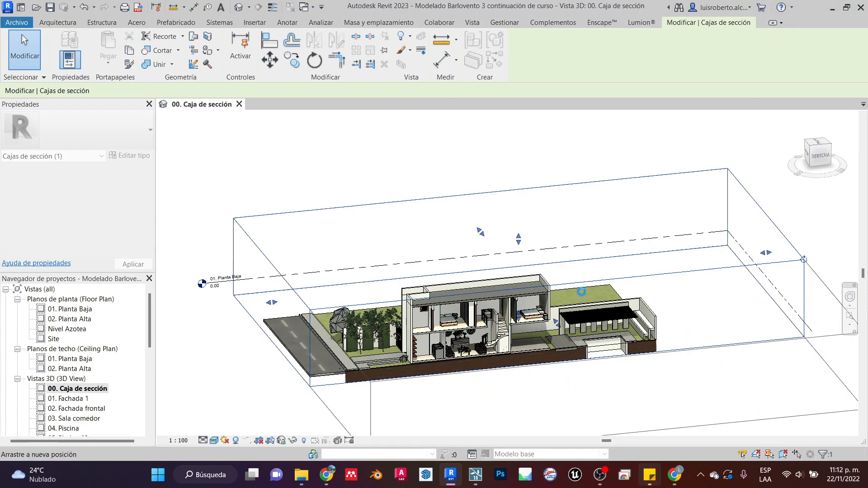
scroll(597, 228, "down", 1)
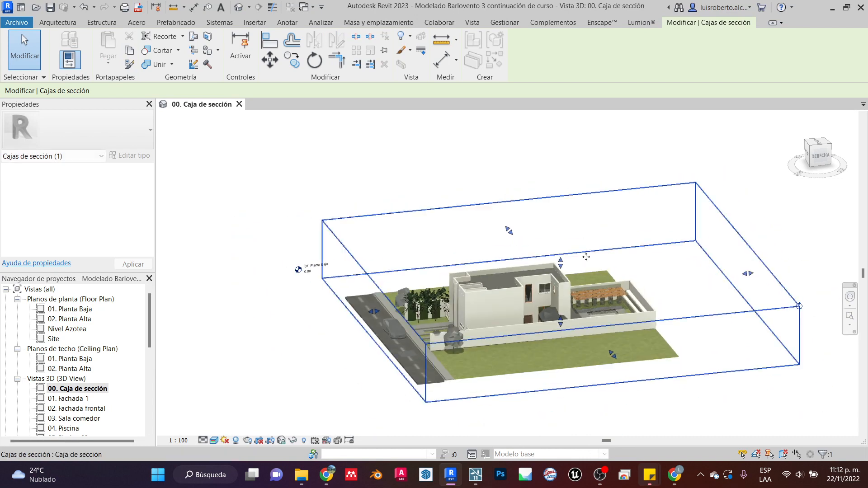
- Switch to Lumion and inspect the front of the updated house model with its car, trees and garden walls
left_click(475, 475)
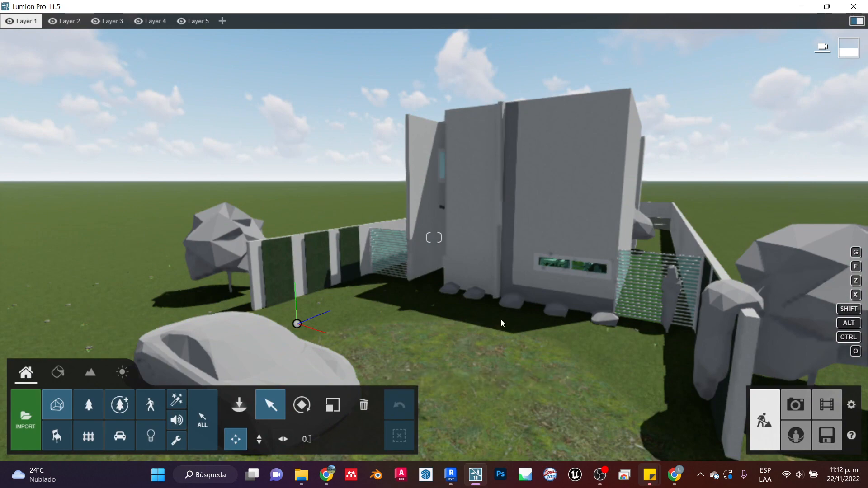
scroll(497, 321, "down", 3)
scroll(473, 349, "up", 3)
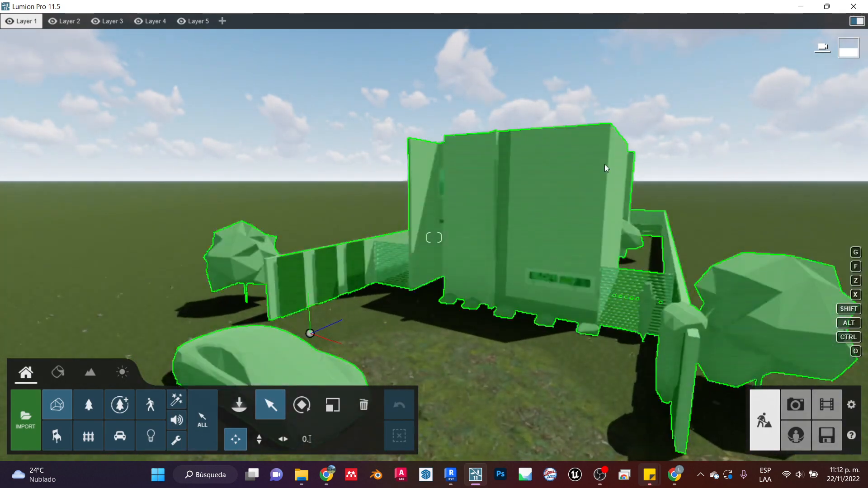
- Select the synchronized house model and raise it vertically until its road, paving slabs and lawn clear the terrain
left_click(605, 166)
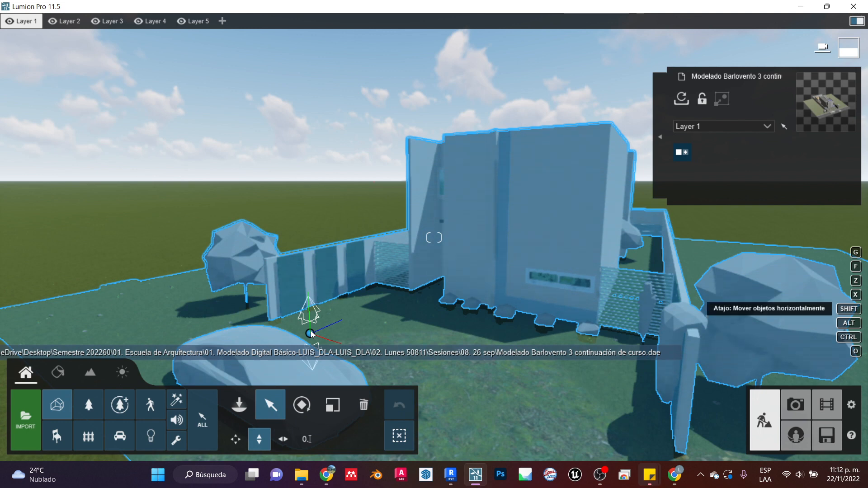
left_click_drag(311, 332, 311, 303)
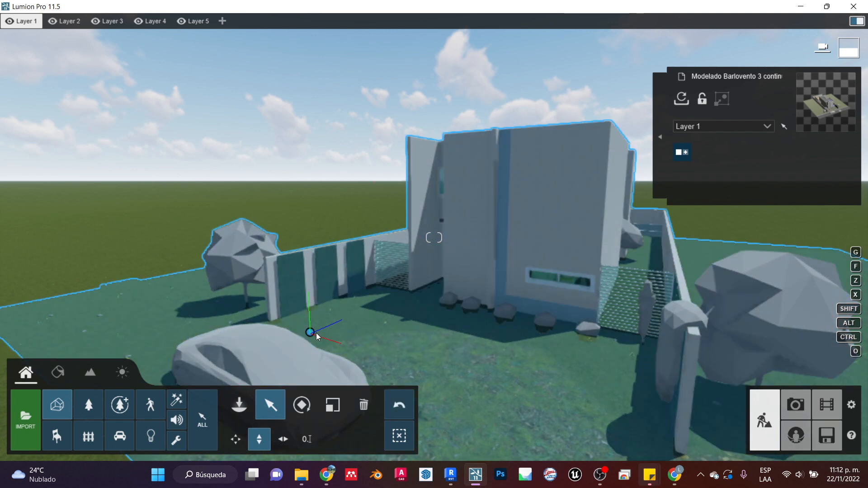
left_click_drag(310, 333, 349, 92)
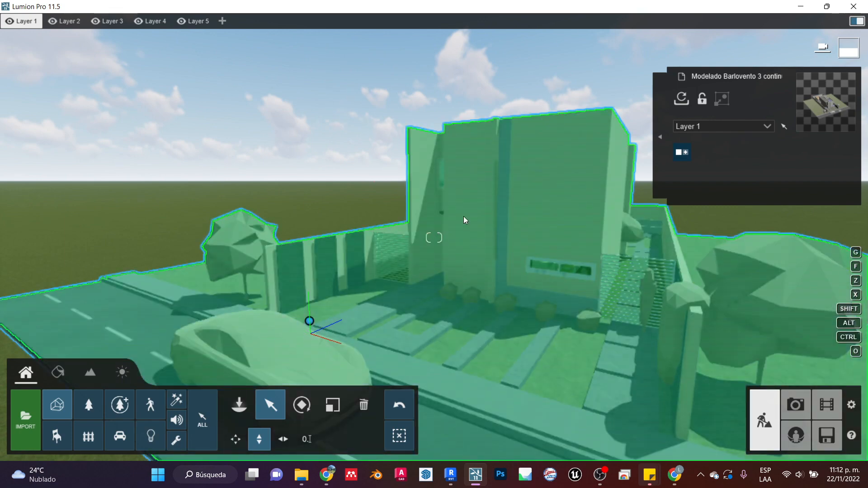
scroll(455, 210, "down", 4)
middle_click_drag(455, 211, 481, 303)
scroll(487, 228, "up", 4)
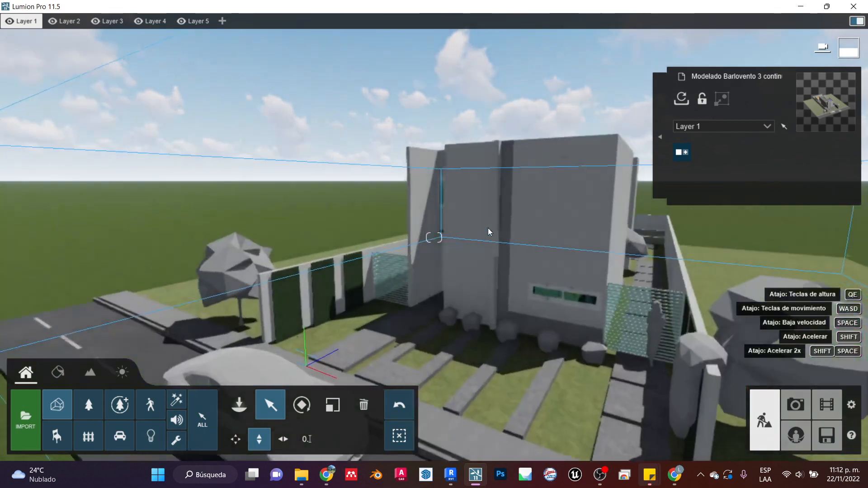
scroll(487, 228, "down", 4)
left_click(486, 274)
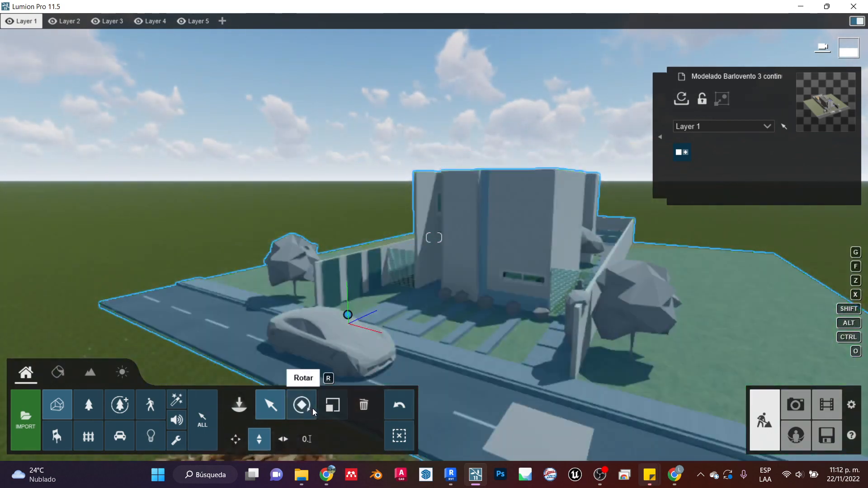
- Review the Rotate, Scale, Delete and Place tools on the imported house model, then return to Select mode
left_click(312, 407)
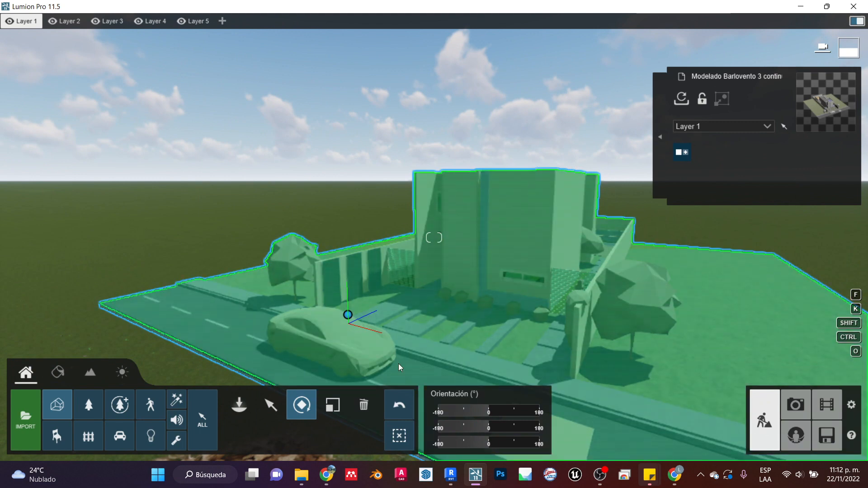
left_click(333, 405)
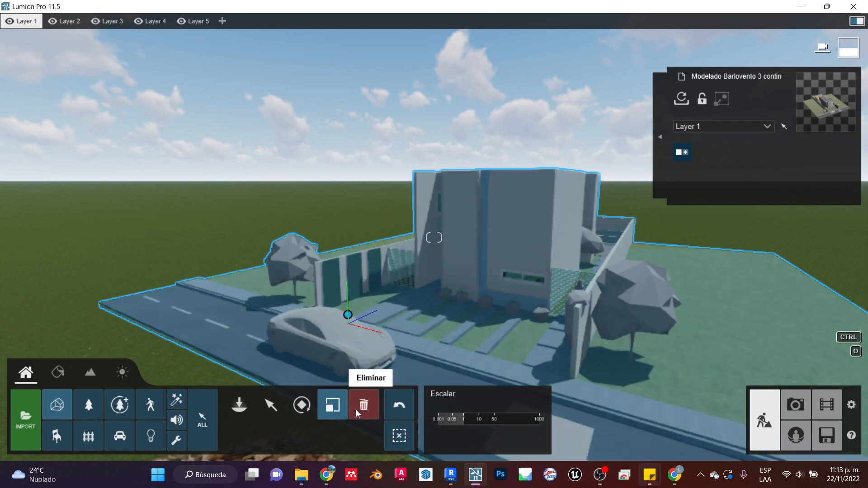
left_click(363, 404)
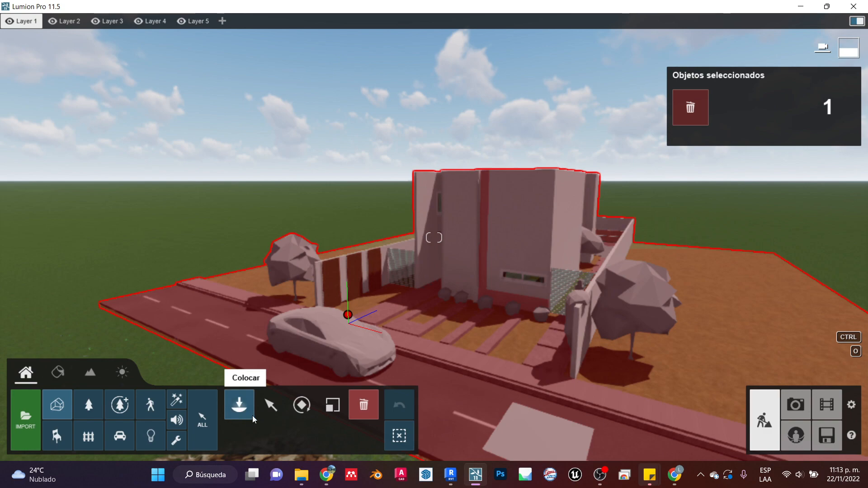
left_click(236, 407)
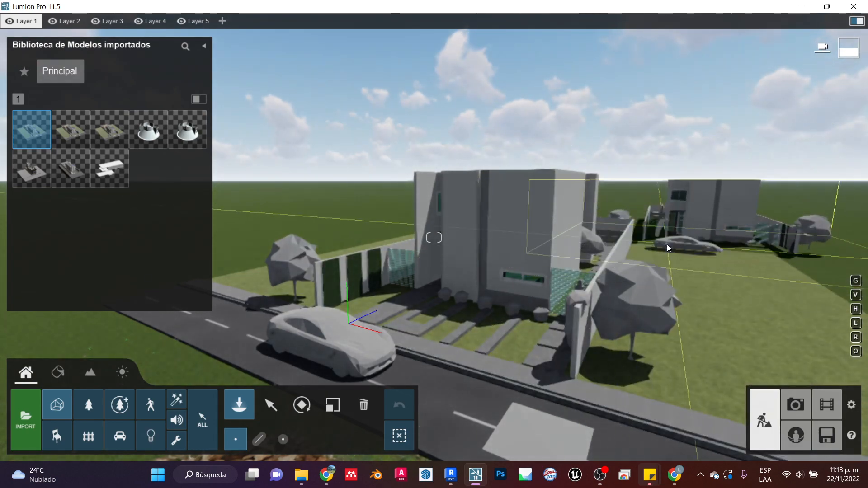
key("Escape")
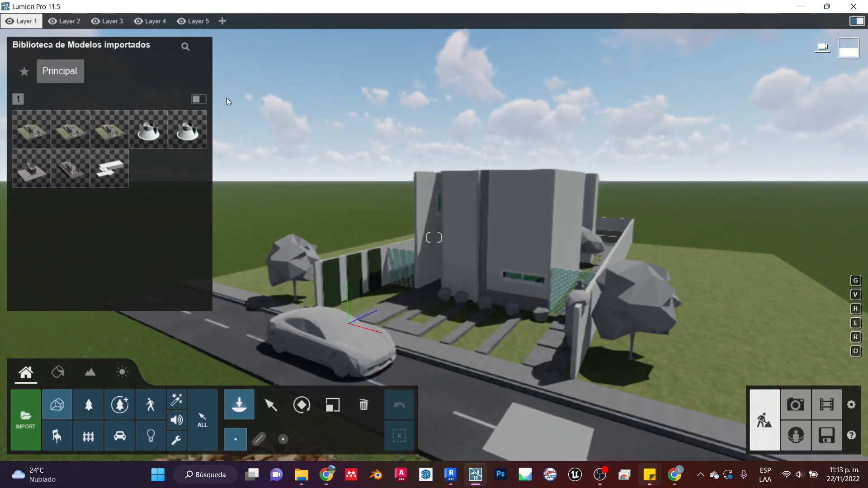
left_click(271, 406)
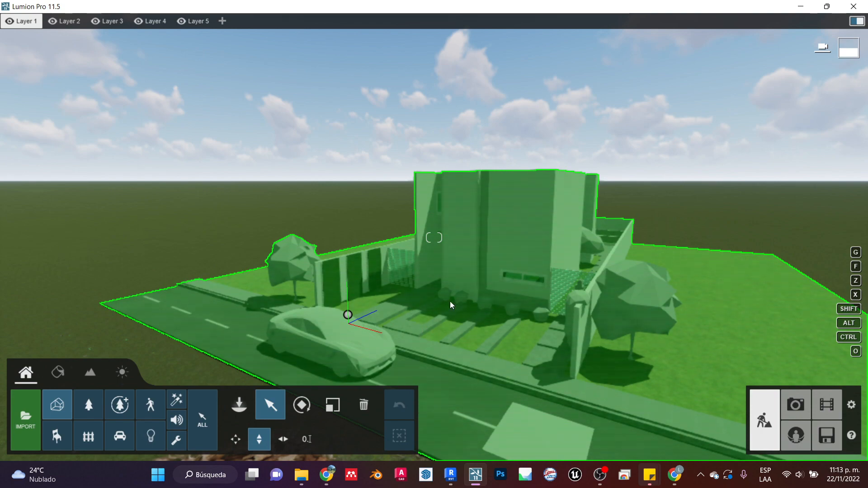
- Inspect the front window, the slatted gate and the human figure beside the garden wall up close
right_click_drag(450, 301, 525, 378)
scroll(478, 308, "up", 5)
scroll(505, 318, "up", 4)
scroll(499, 317, "up", 4)
scroll(491, 370, "down", 6)
scroll(517, 377, "up", 5)
scroll(524, 377, "up", 4)
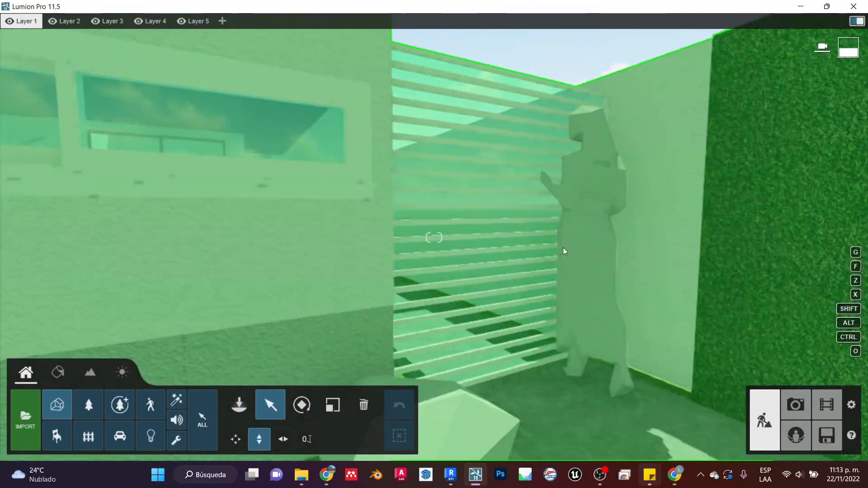
right_click_drag(563, 248, 528, 234)
scroll(520, 225, "up", 5)
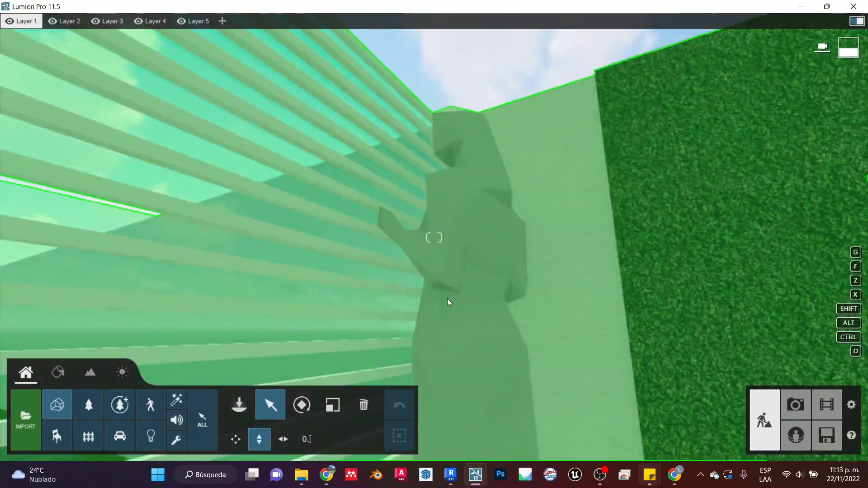
right_click_drag(447, 299, 509, 272)
- Inspect the front garden's stones, paving slabs and green wall panels on both sides of the lot
scroll(508, 272, "down", 6)
right_click_drag(453, 362, 507, 274)
scroll(506, 273, "up", 3)
right_click_drag(486, 193, 479, 160)
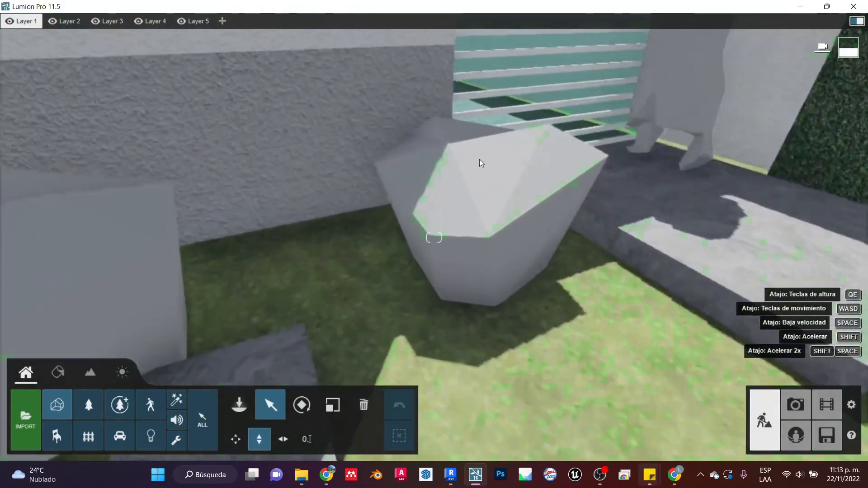
scroll(475, 193, "down", 10)
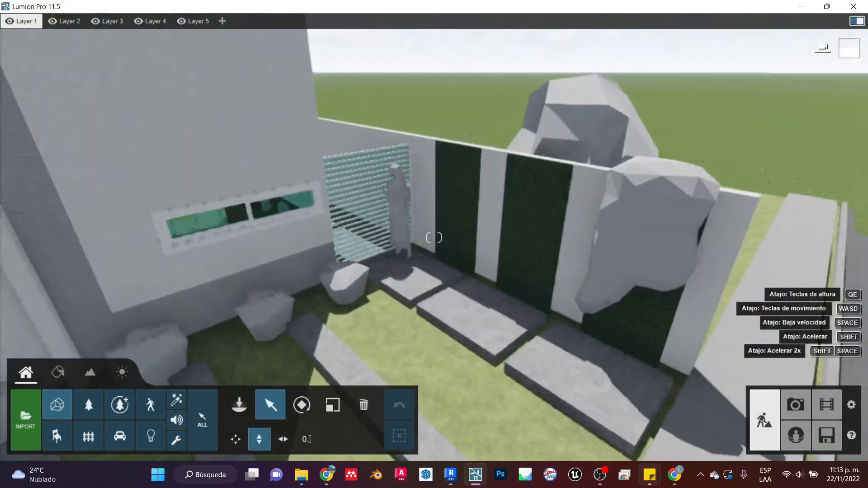
right_click_drag(384, 249, 365, 195)
scroll(457, 217, "up", 5)
right_click_drag(323, 259, 745, 282)
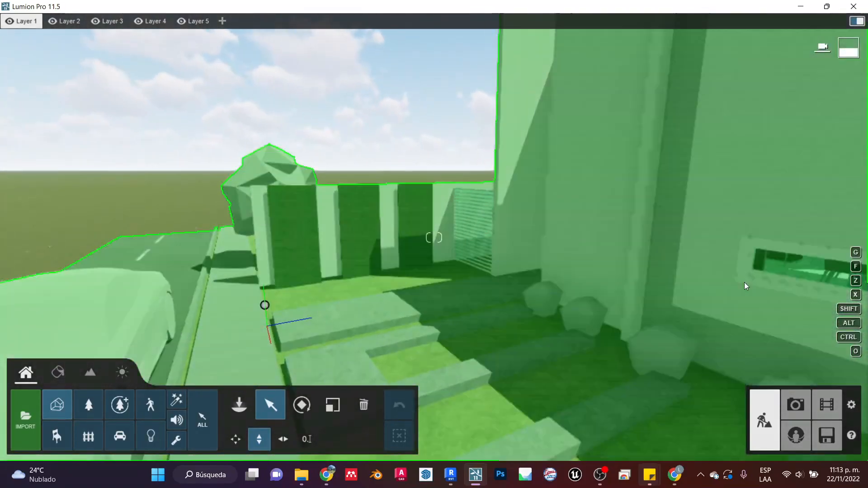
right_click_drag(313, 283, 312, 289)
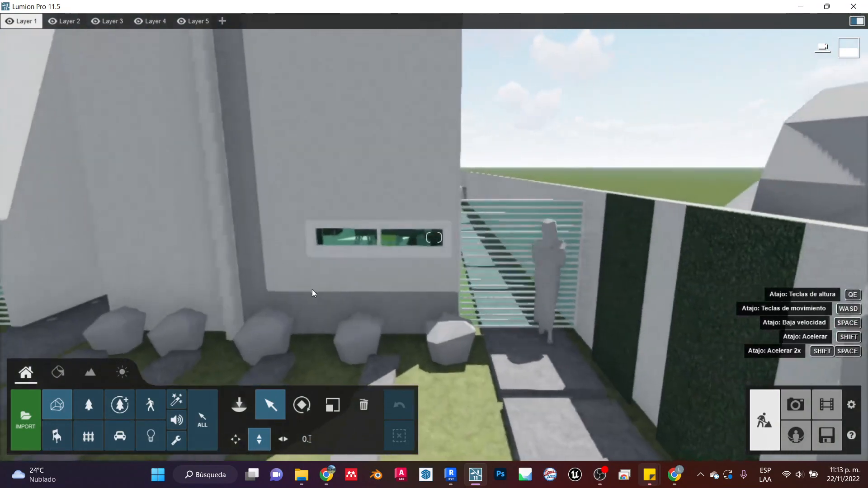
- Inspect the house's front facade from the roof edge down to the entrance garden
scroll(311, 290, "down", 4)
right_click_drag(305, 319, 463, 436)
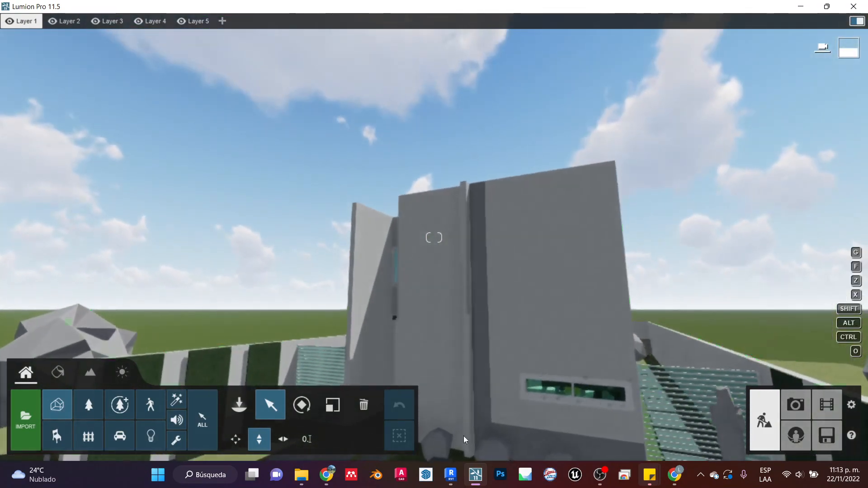
middle_click_drag(494, 270, 498, 288)
middle_click_drag(523, 381, 515, 347)
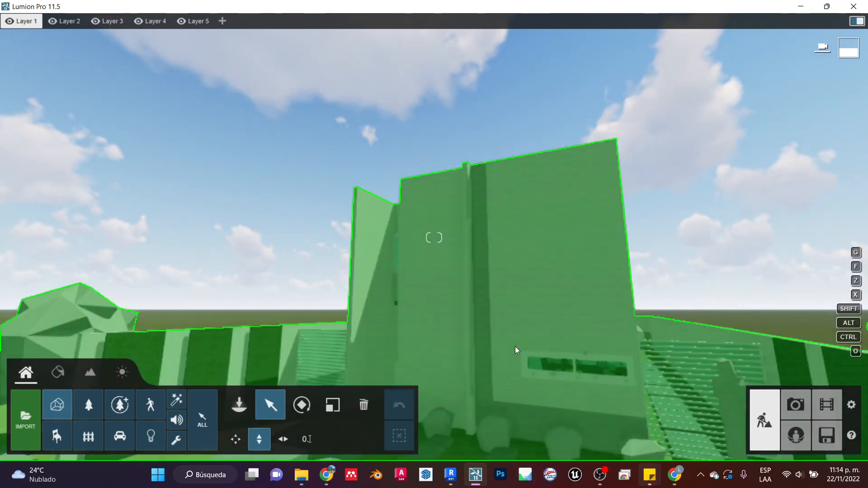
right_click_drag(516, 402, 520, 300)
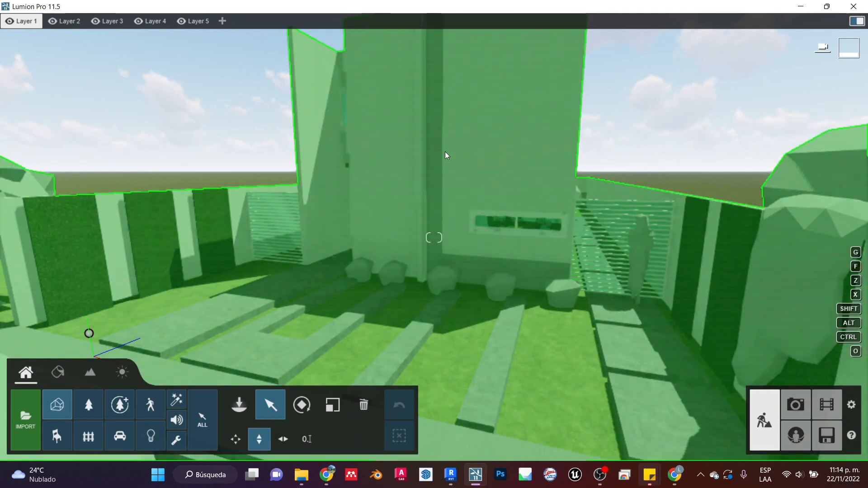
right_click_drag(484, 224, 482, 210)
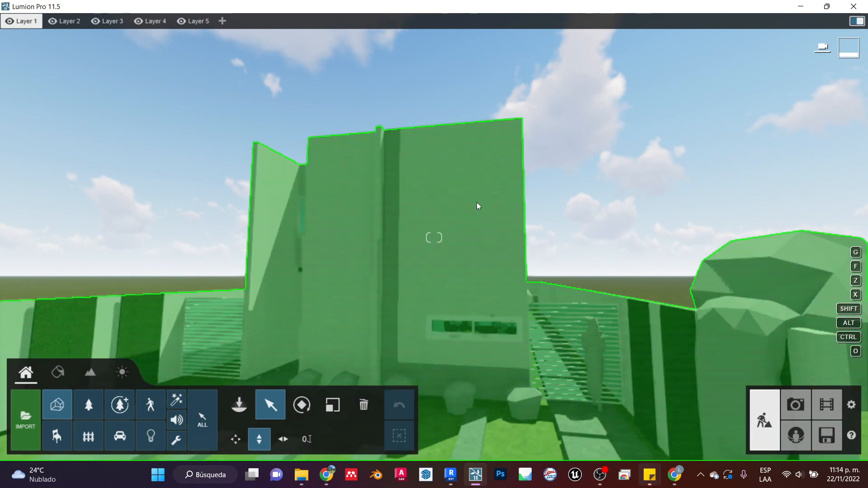
right_click_drag(476, 202, 479, 245)
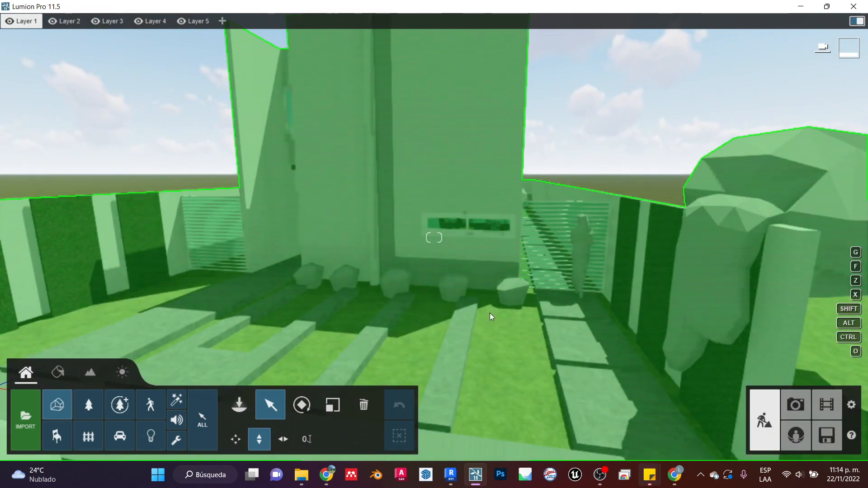
- Switch to Revit, review the Save As options for the project, and inspect the house in the section-box 3D view
mouse_move(452, 472)
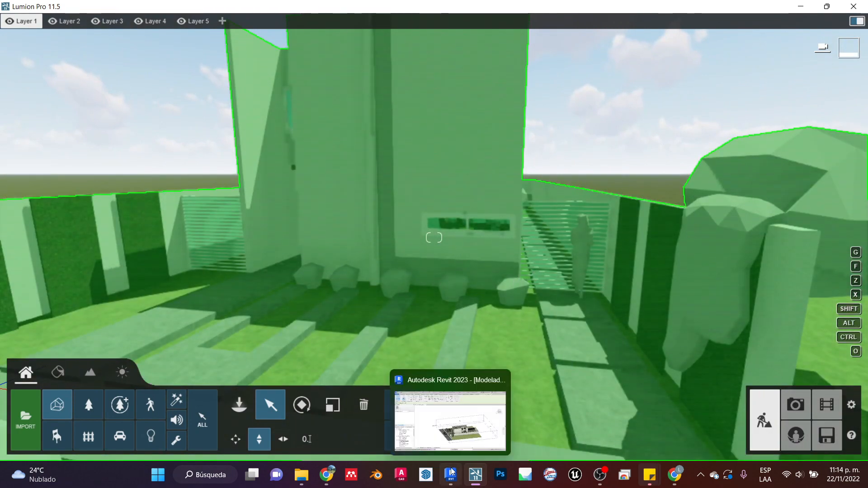
left_click(455, 448)
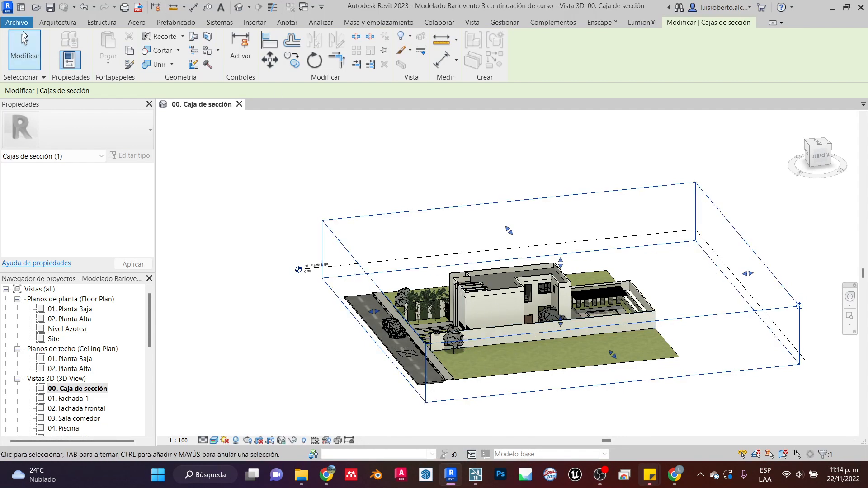
left_click(21, 24)
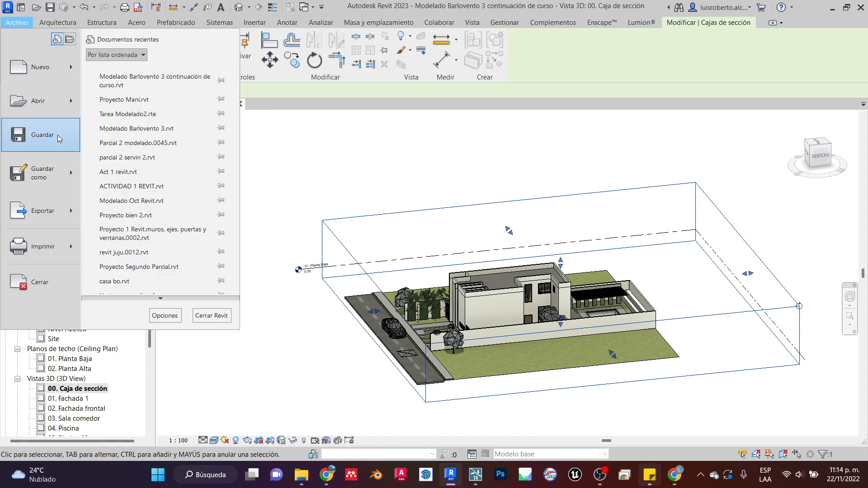
mouse_move(72, 175)
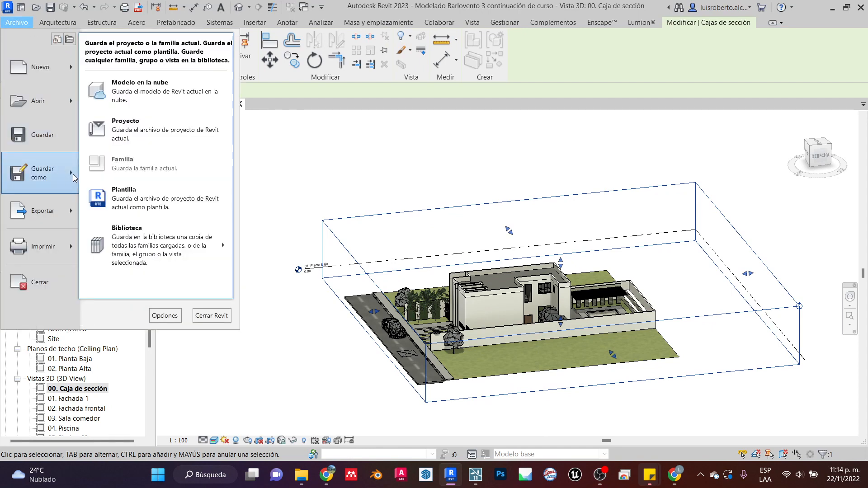
left_click(147, 128)
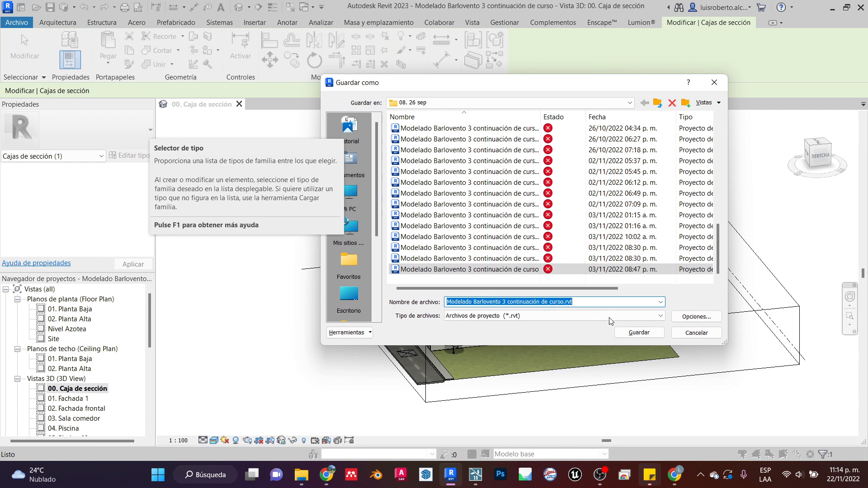
left_click(715, 82)
scroll(475, 325, "up", 5)
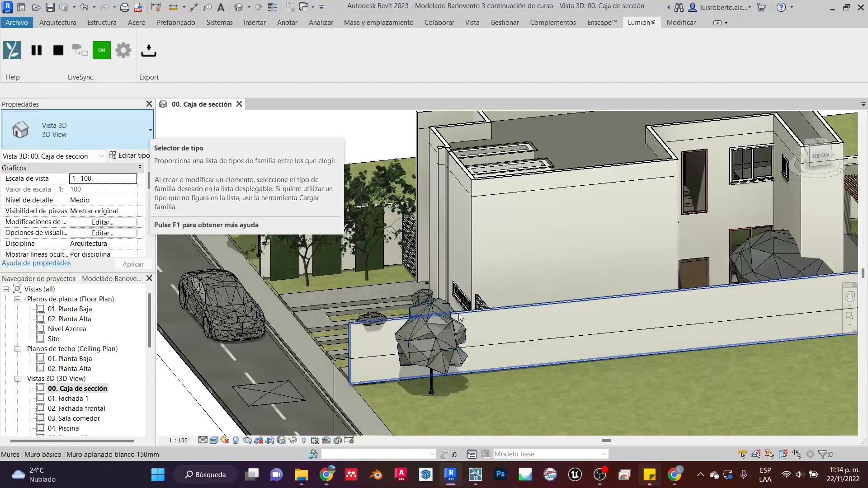
scroll(455, 307, "up", 2)
scroll(525, 339, "down", 6)
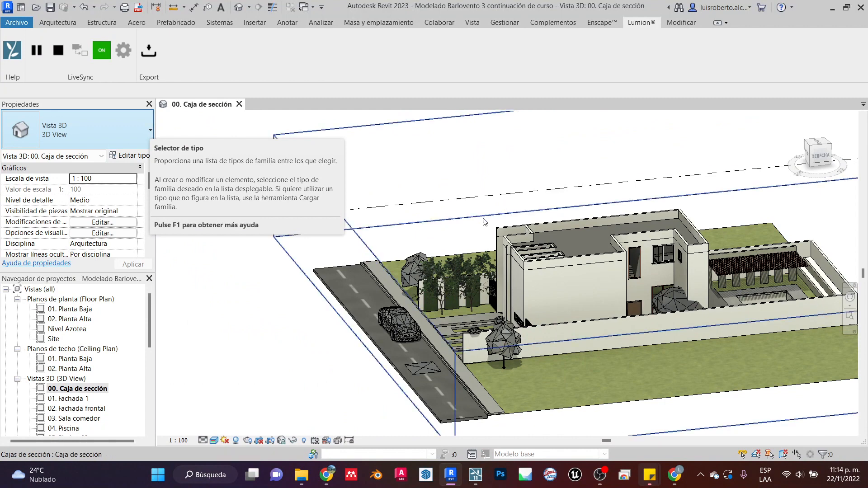
- Switch to Lumion and inspect the whole front of the house from across the street
left_click(476, 475)
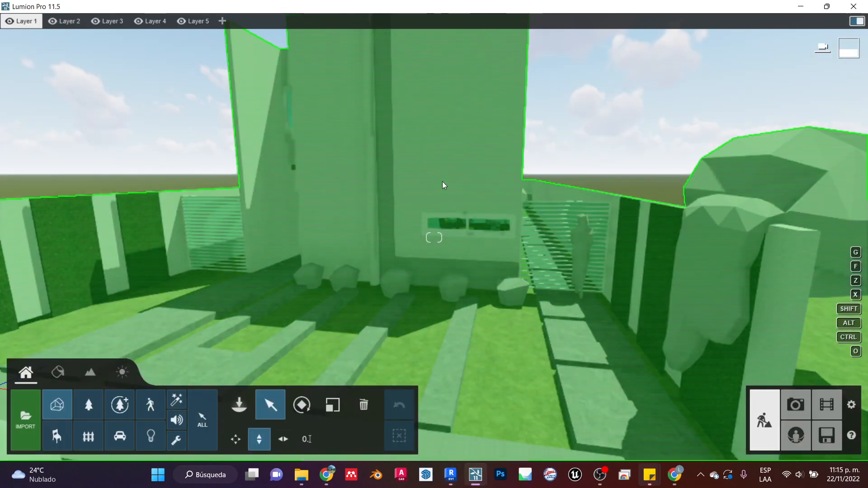
right_click_drag(422, 187, 456, 278)
key("w")
key("w")
key("s")
key("w")
key("s")
key("w")
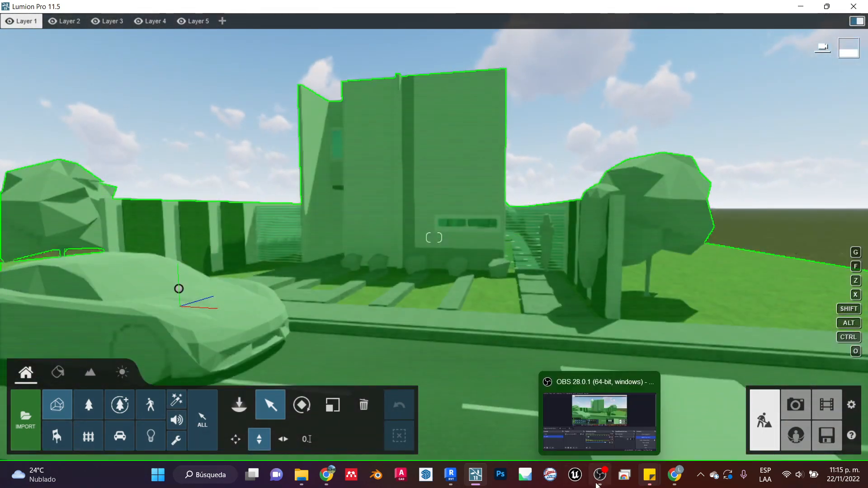